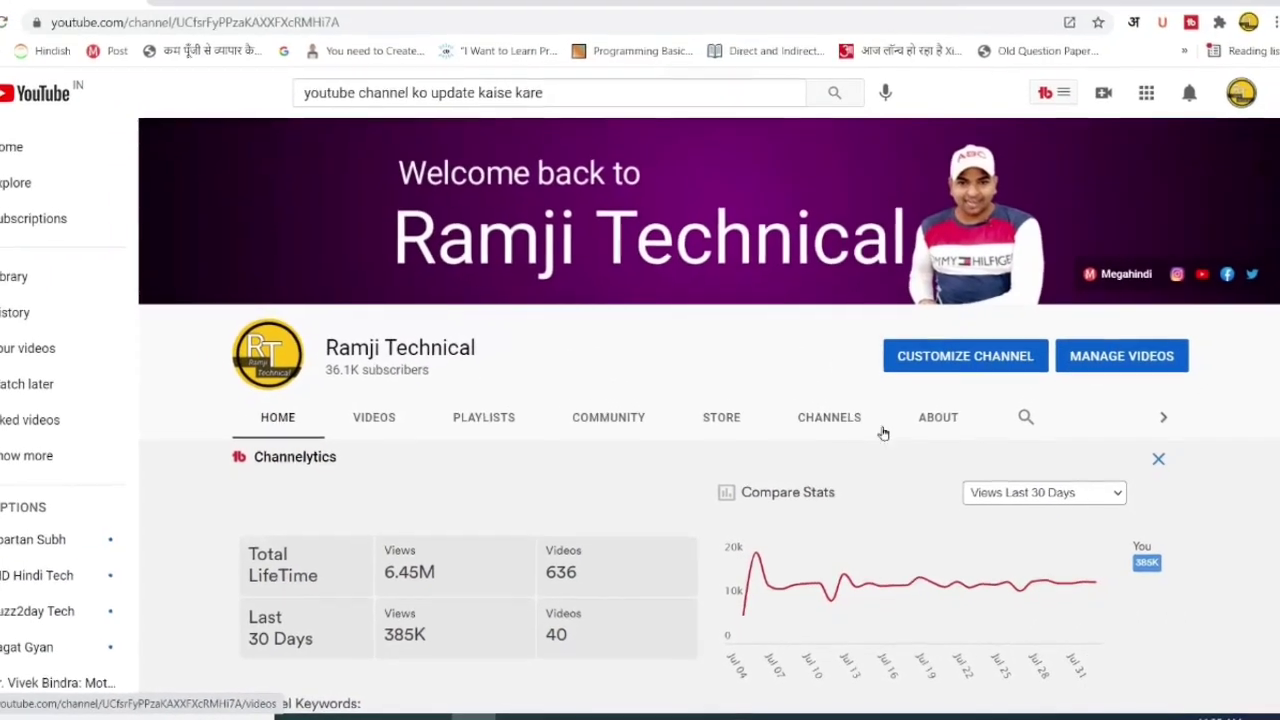
Open YouTube from a fresh browser tab and go to your own channel page.
left_click(223, 12)
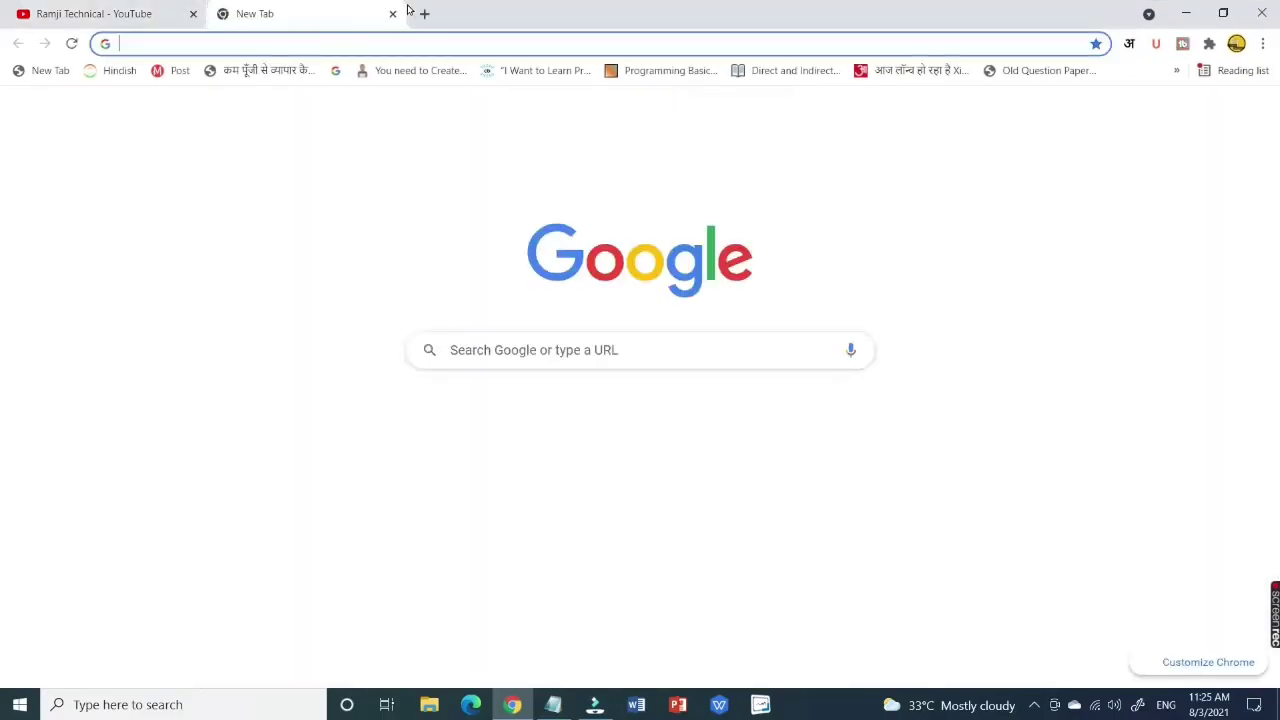
left_click(193, 13)
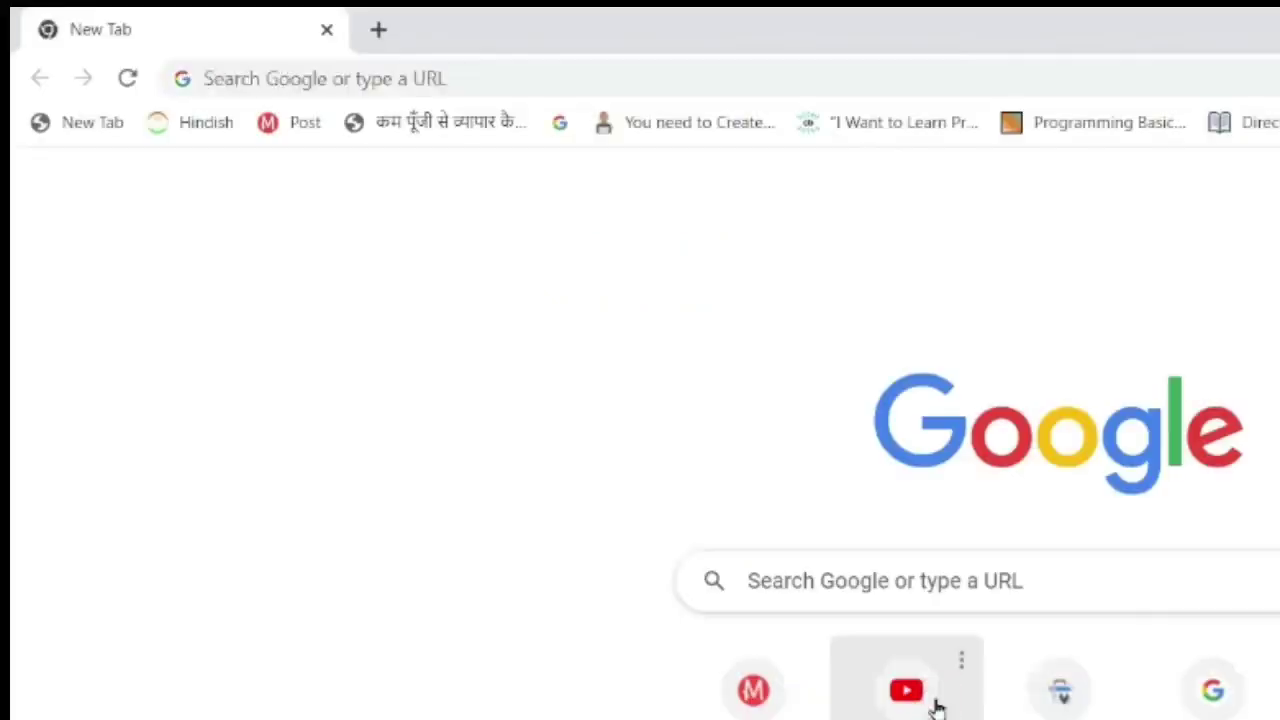
left_click(570, 422)
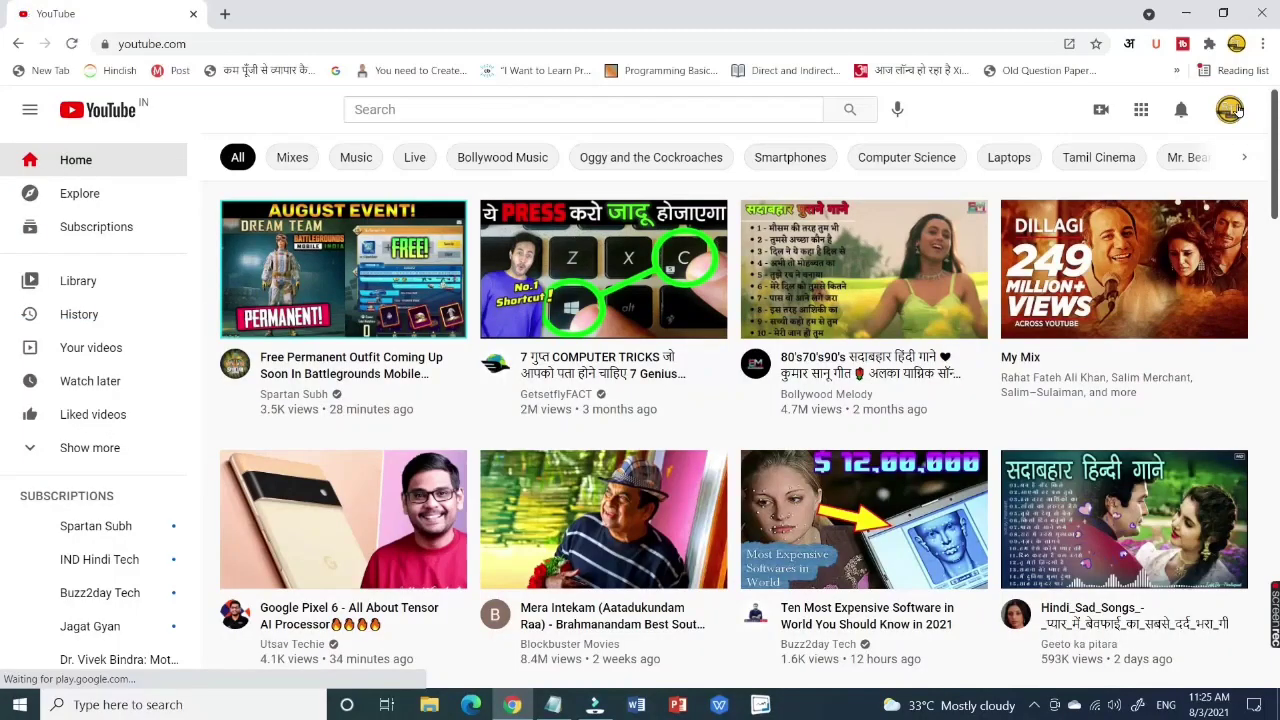
left_click(1232, 110)
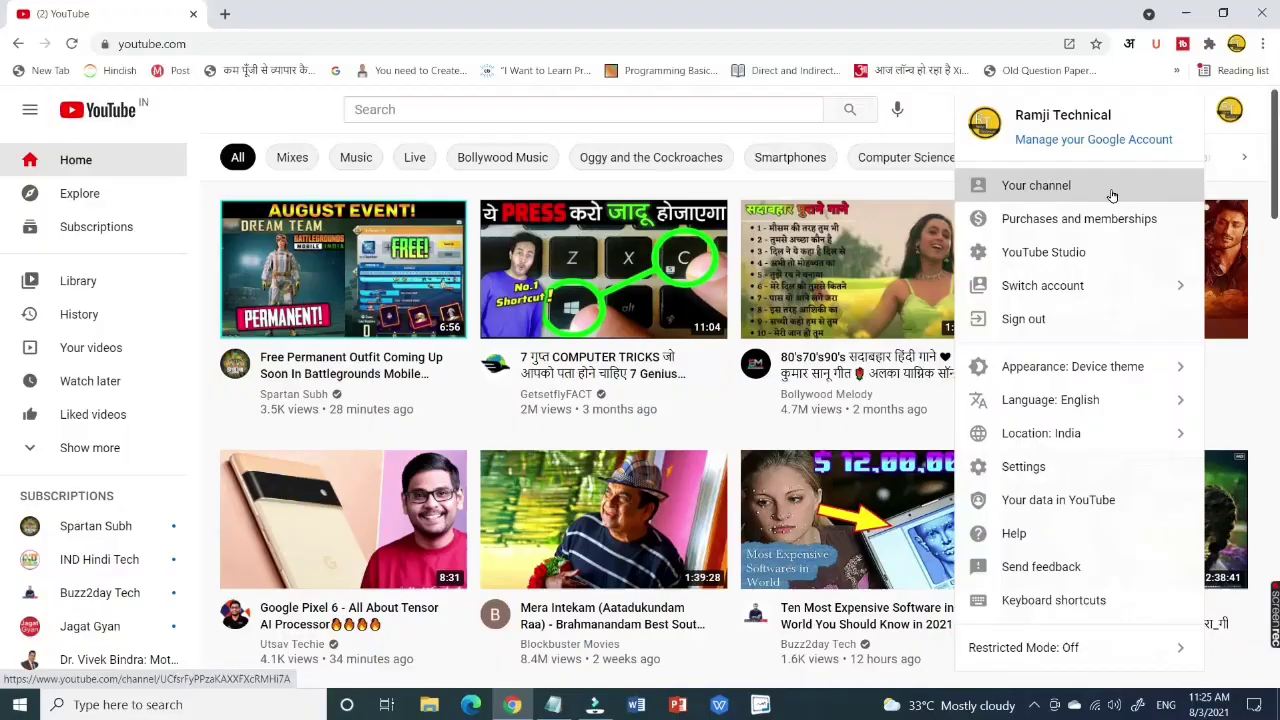
left_click(1035, 198)
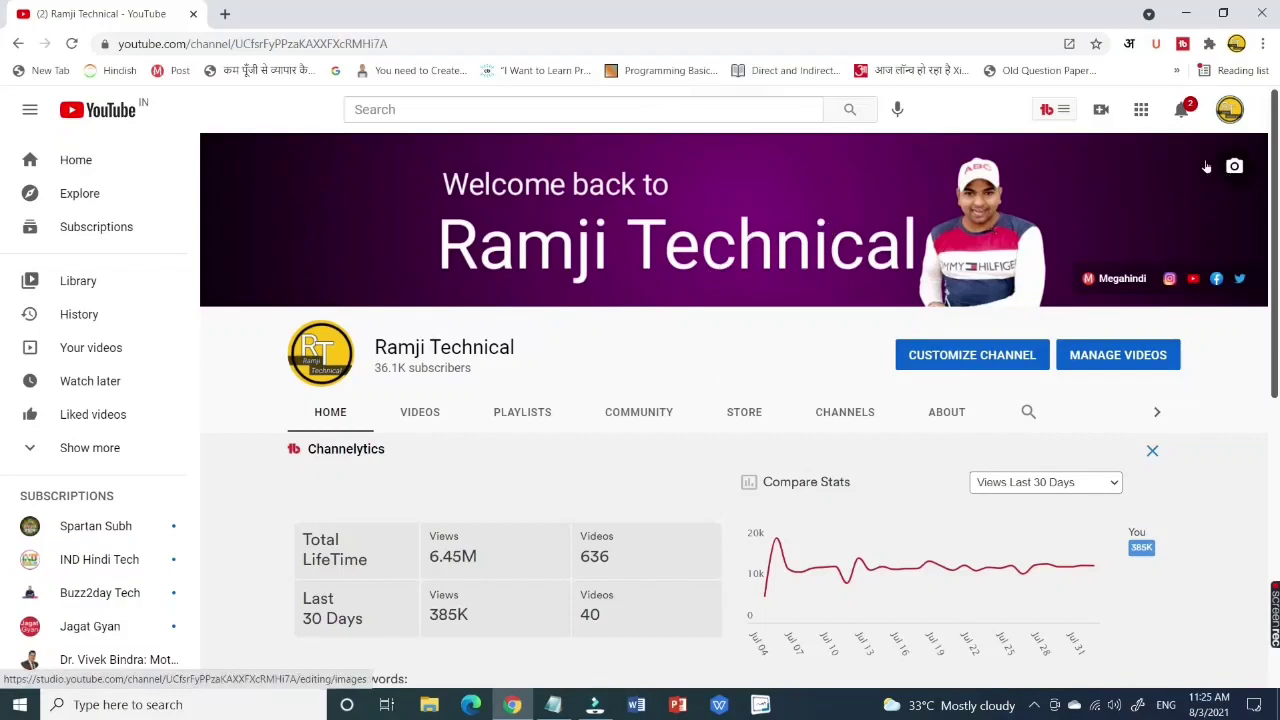
Open the channel's branding customization and review the profile picture, banner image and video watermark settings.
left_click(1236, 168)
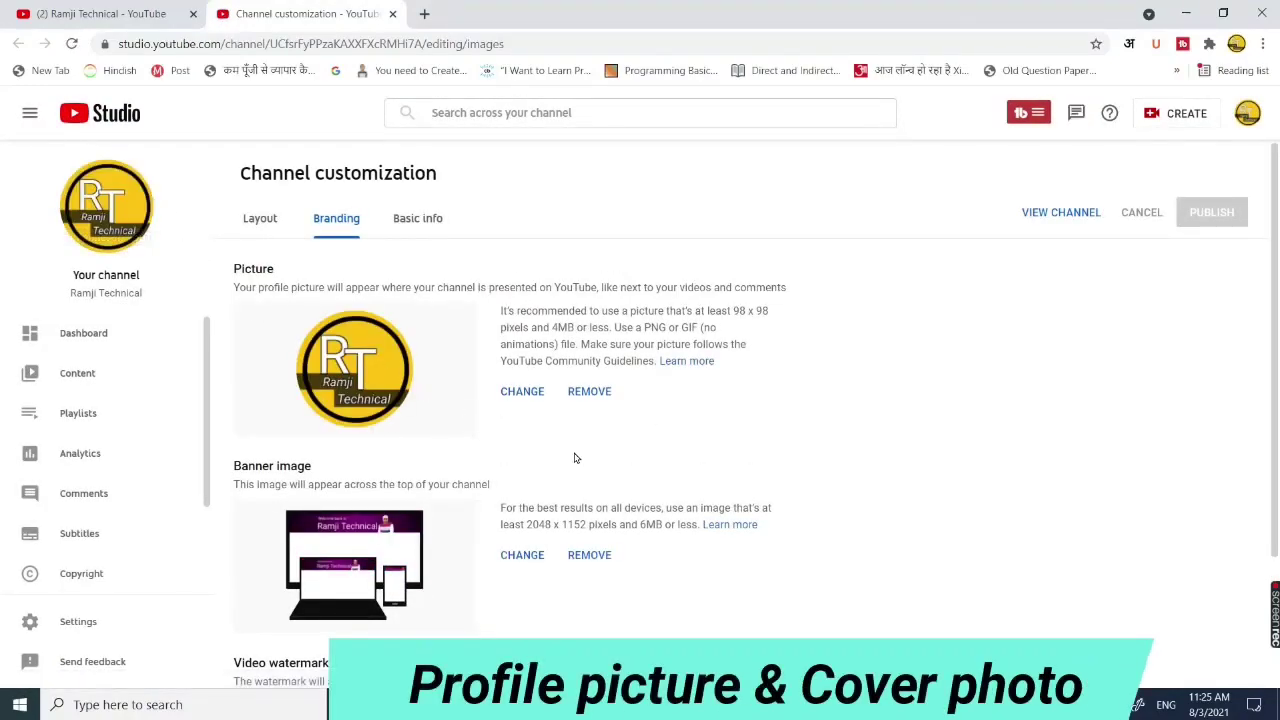
scroll(432, 398, "down", 2)
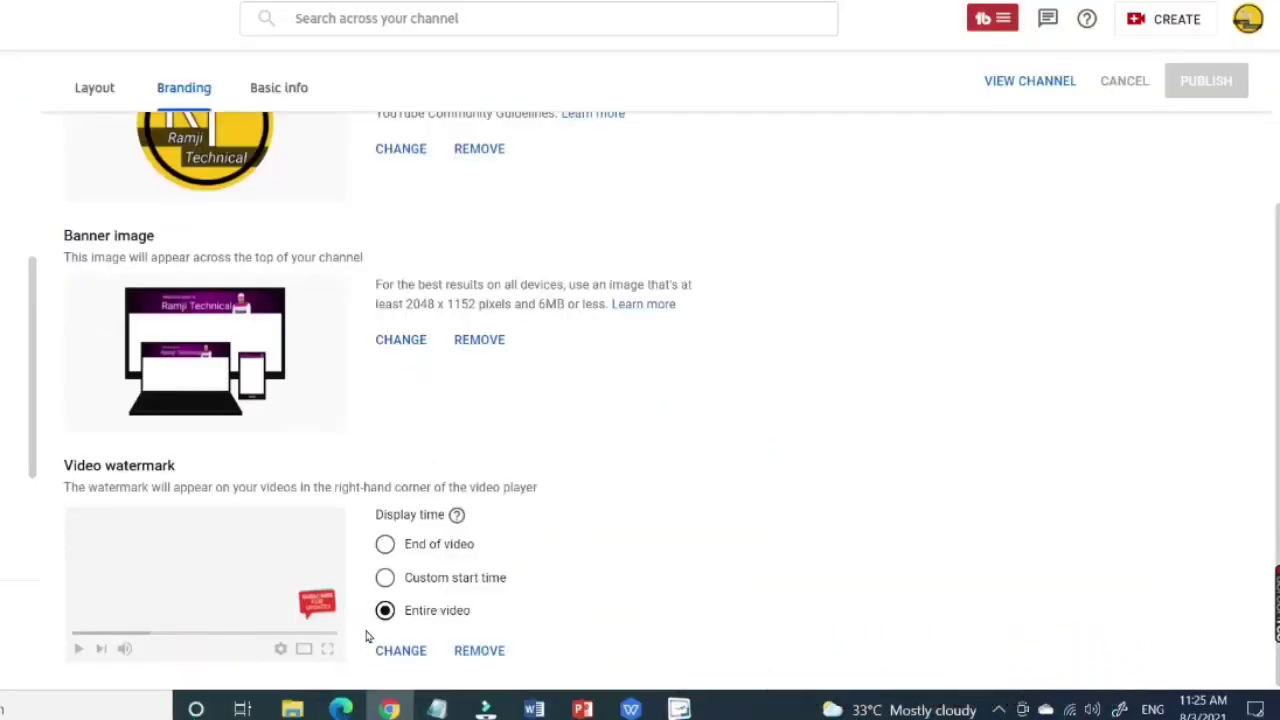
scroll(606, 554, "up", 2)
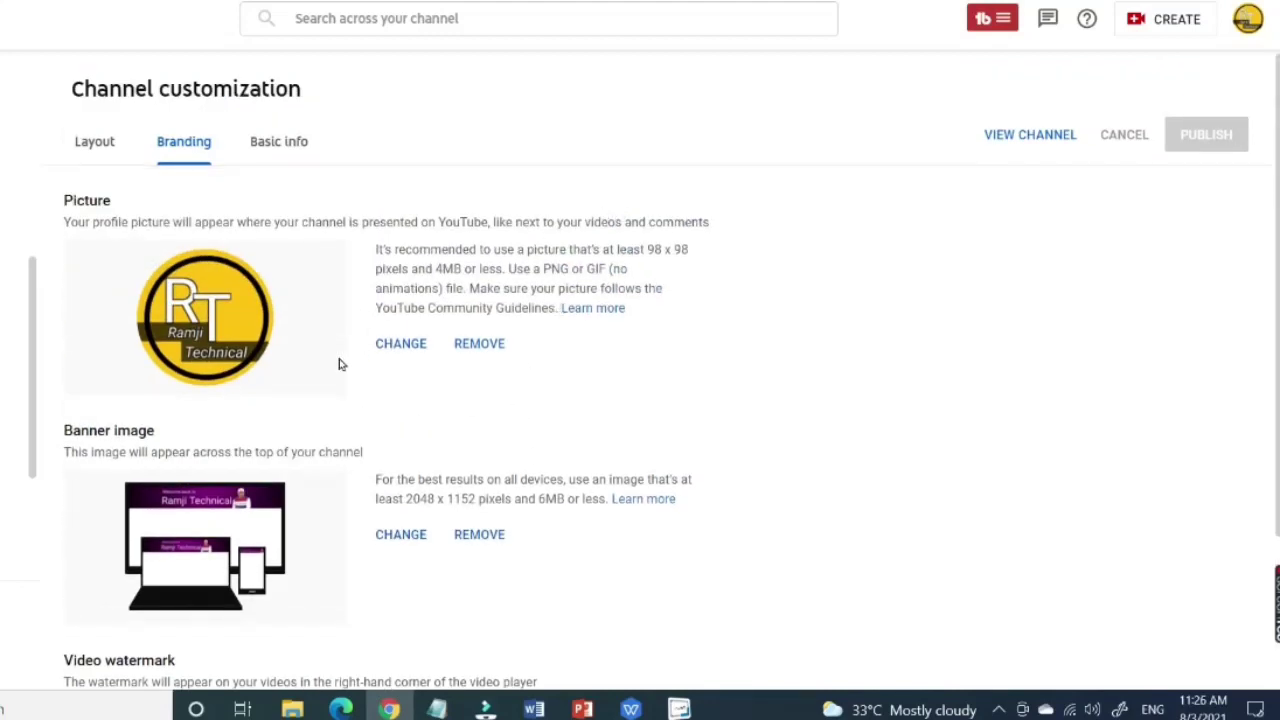
Remove the word "Technical" from the channel name in the channel's basic info.
left_click(289, 142)
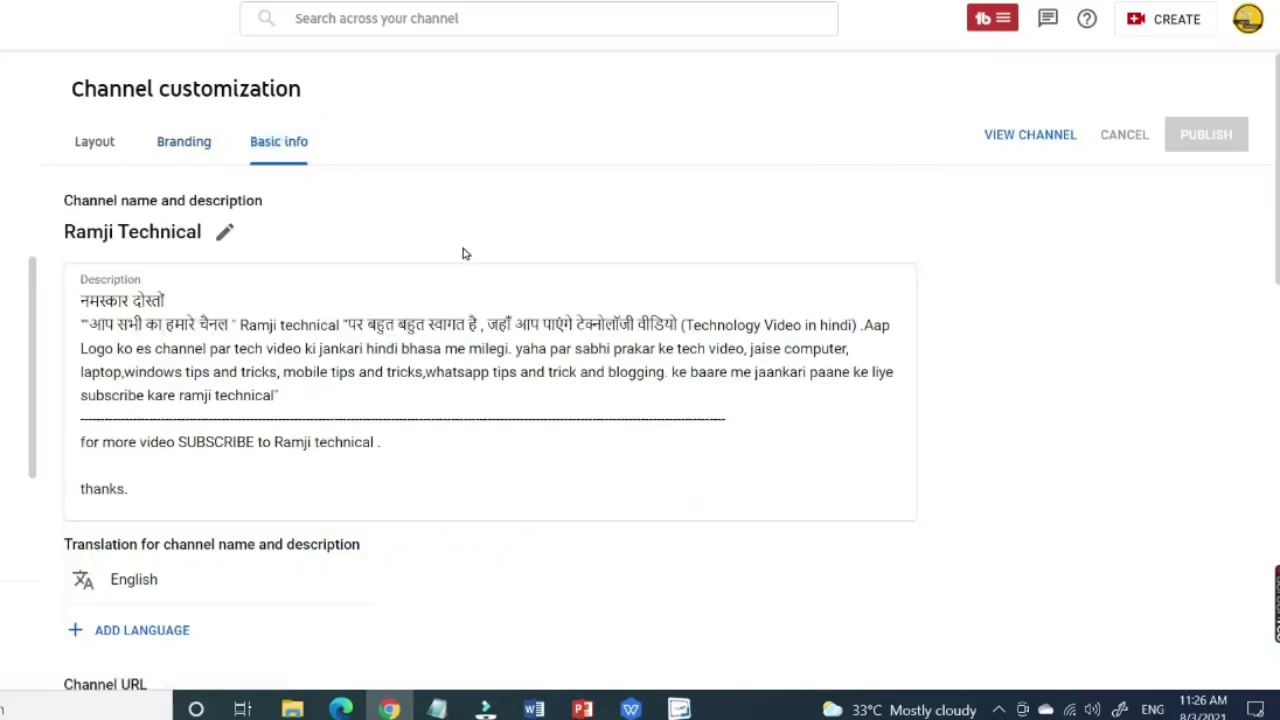
left_click(226, 233)
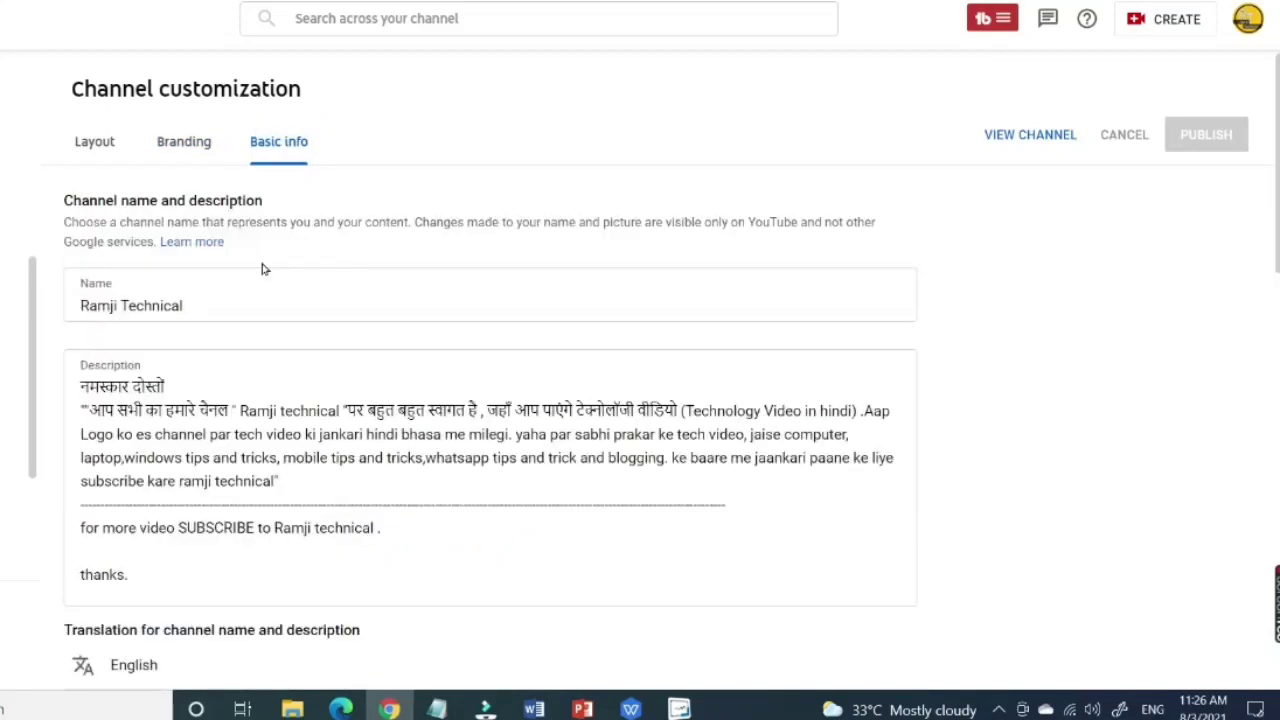
left_click(226, 304)
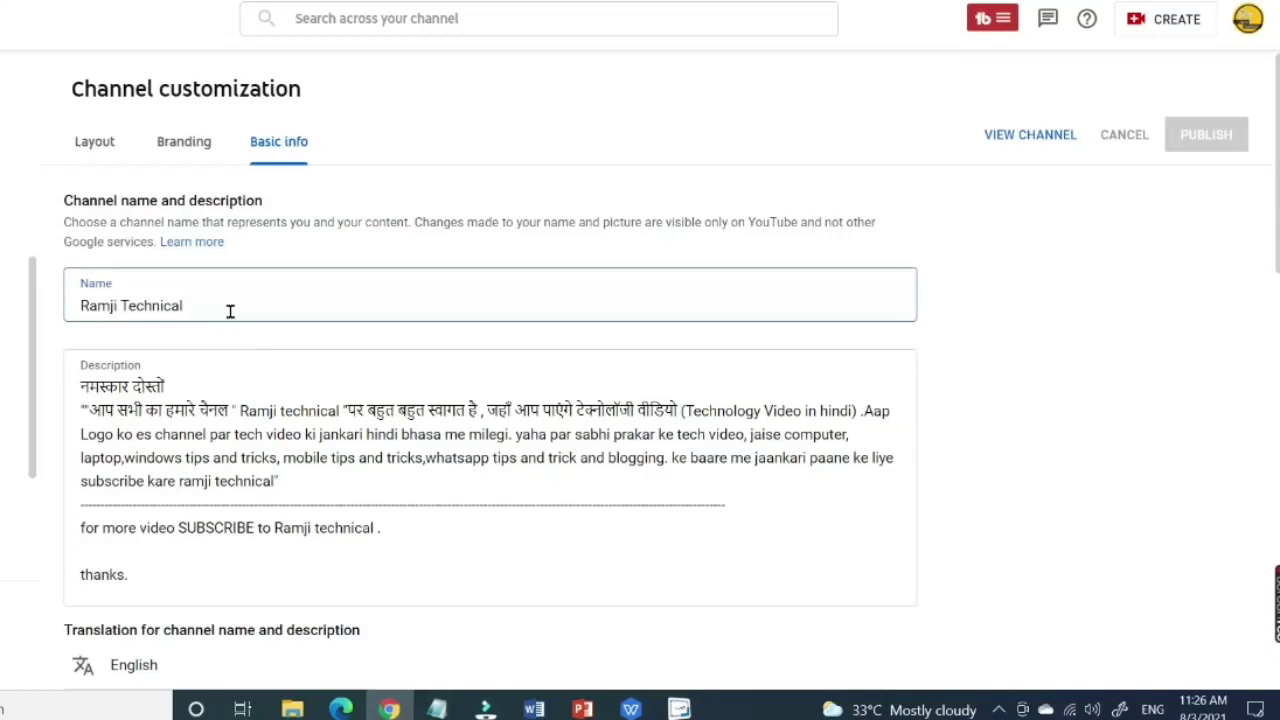
key("BackSpace")
key("BackSpace")
key("BackSpace")
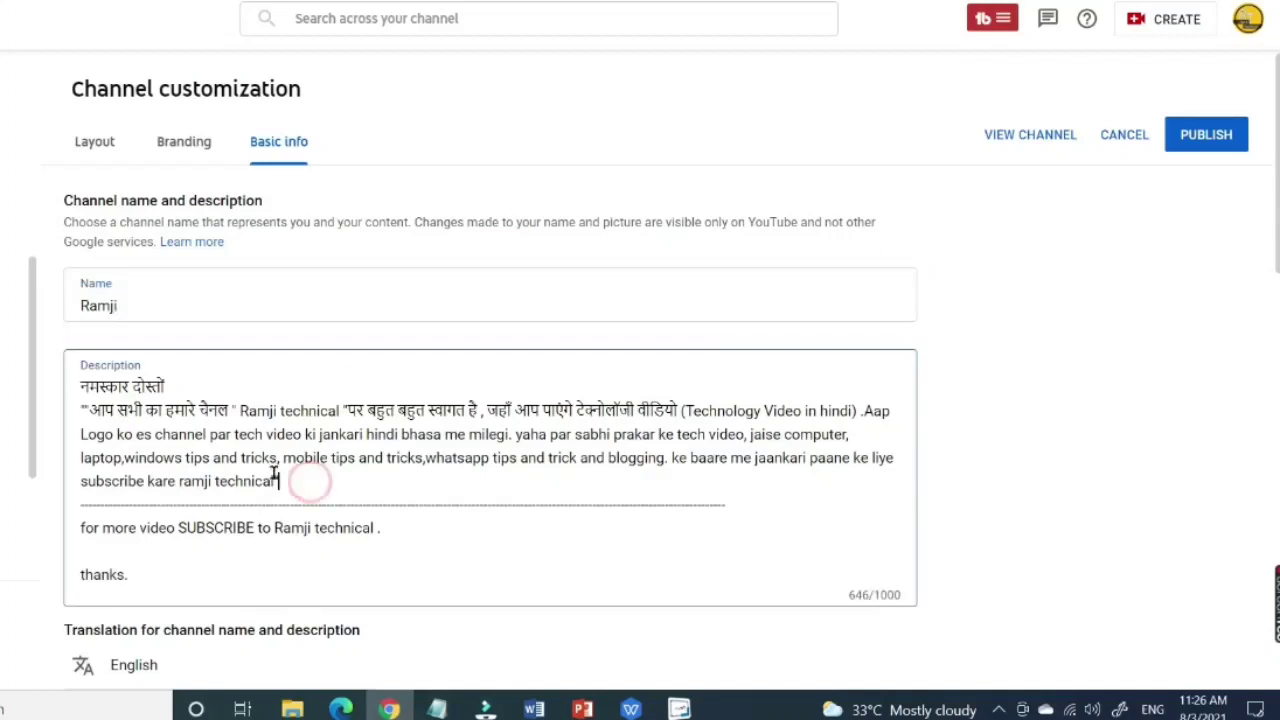
Review the channel description text, from the greeting and channel introduction to the listed technology topics.
left_click_drag(310, 481, 74, 420)
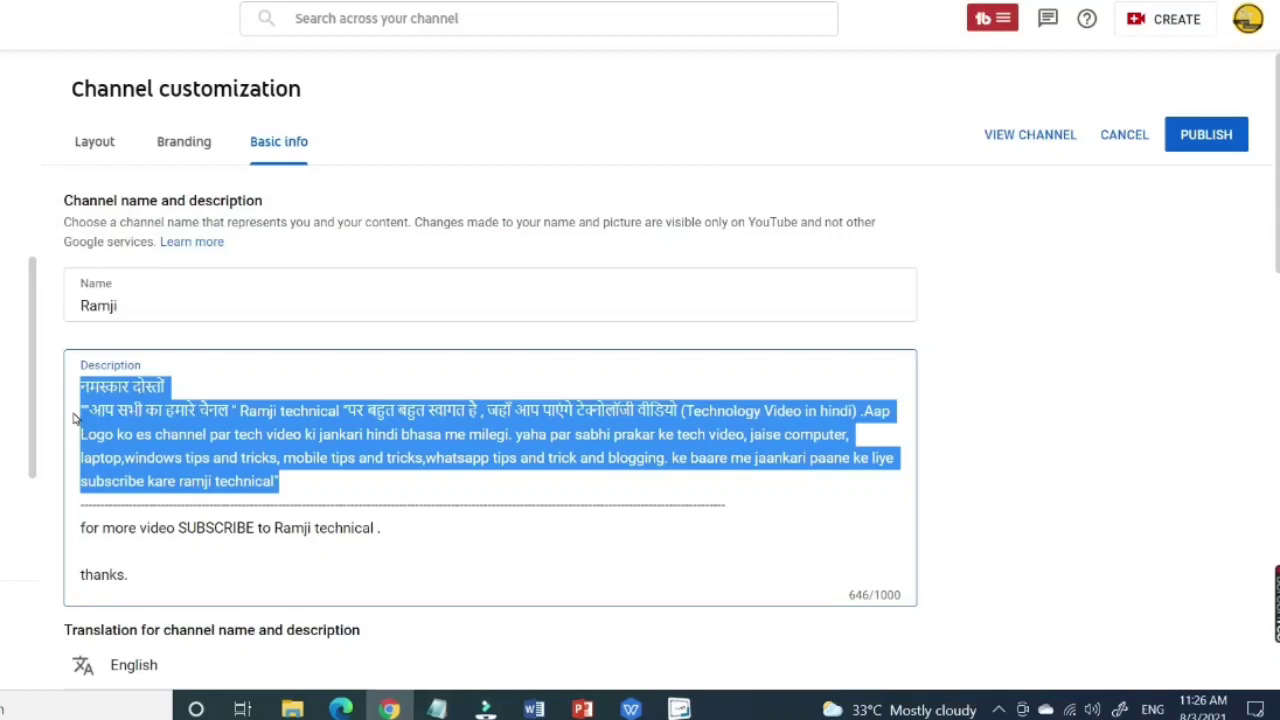
left_click(200, 408)
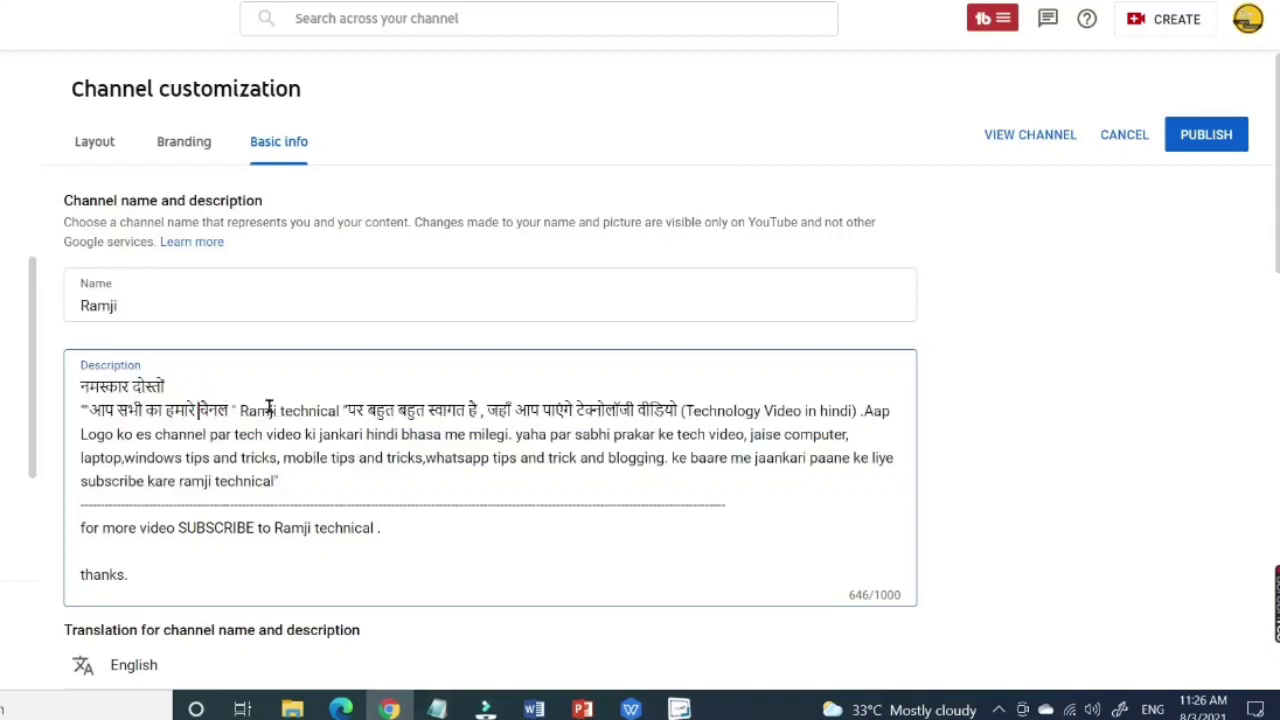
left_click_drag(240, 410, 488, 412)
left_click(645, 420)
left_click_drag(686, 410, 831, 434)
left_click(861, 435)
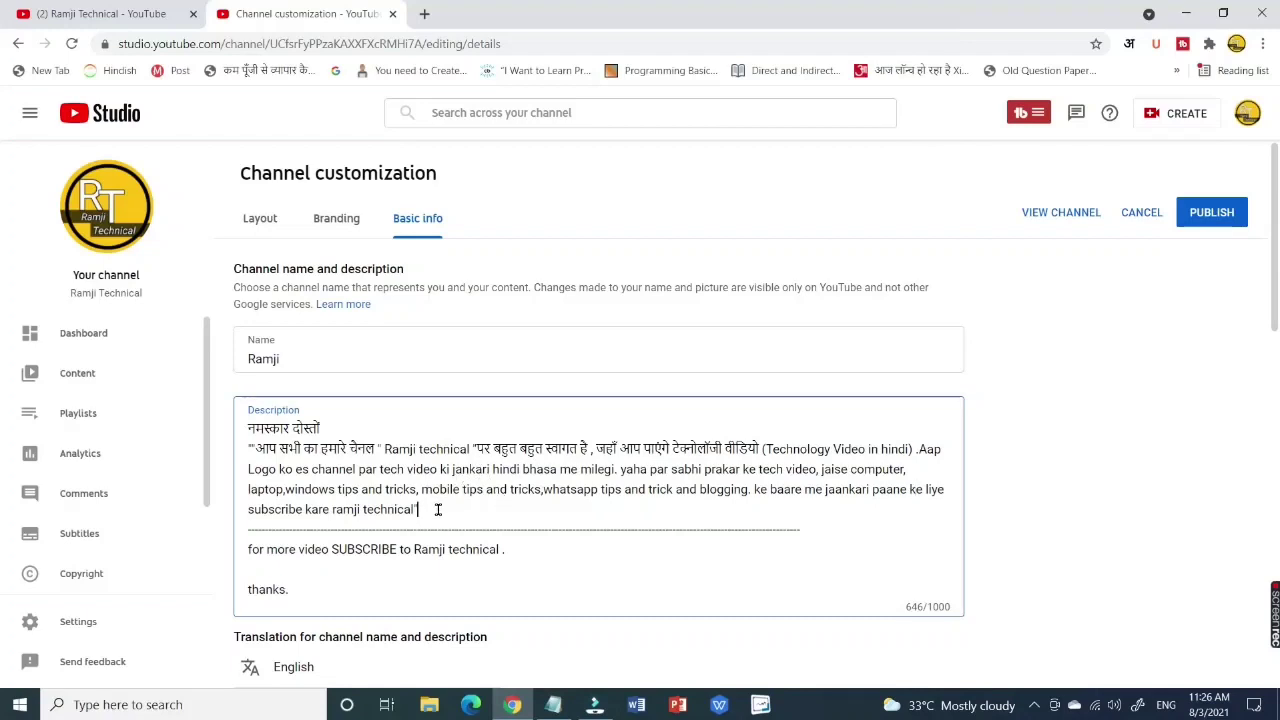
Review the channel URL, custom URL and links in the basic info, and compare the links with those on the channel banner.
scroll(437, 509, "down", 3)
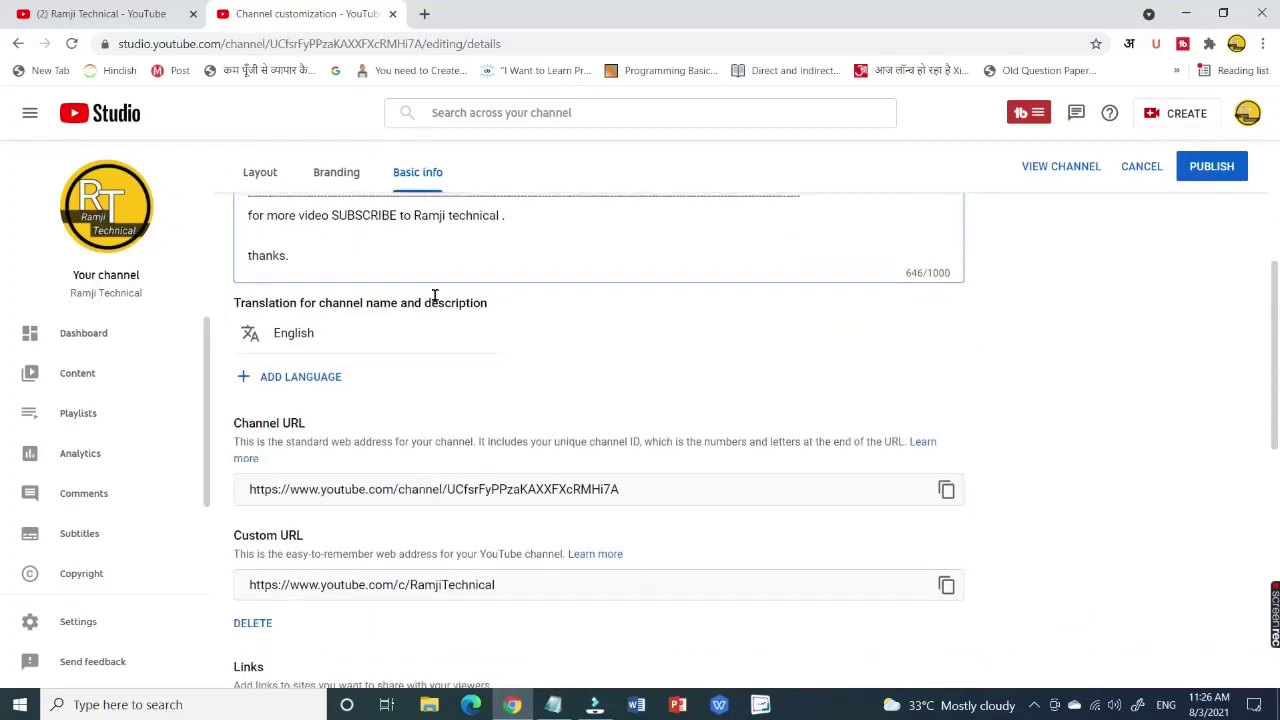
mouse_move(404, 338)
scroll(380, 540, "down", 2)
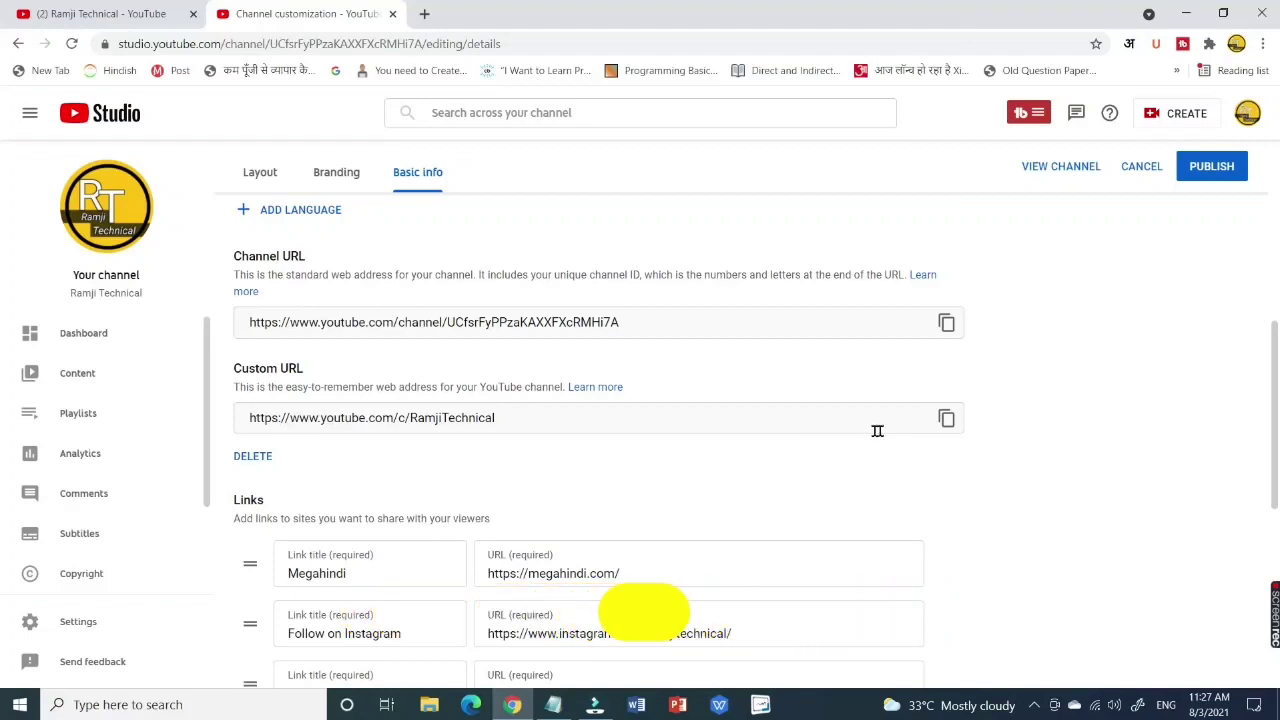
scroll(768, 440, "down", 3)
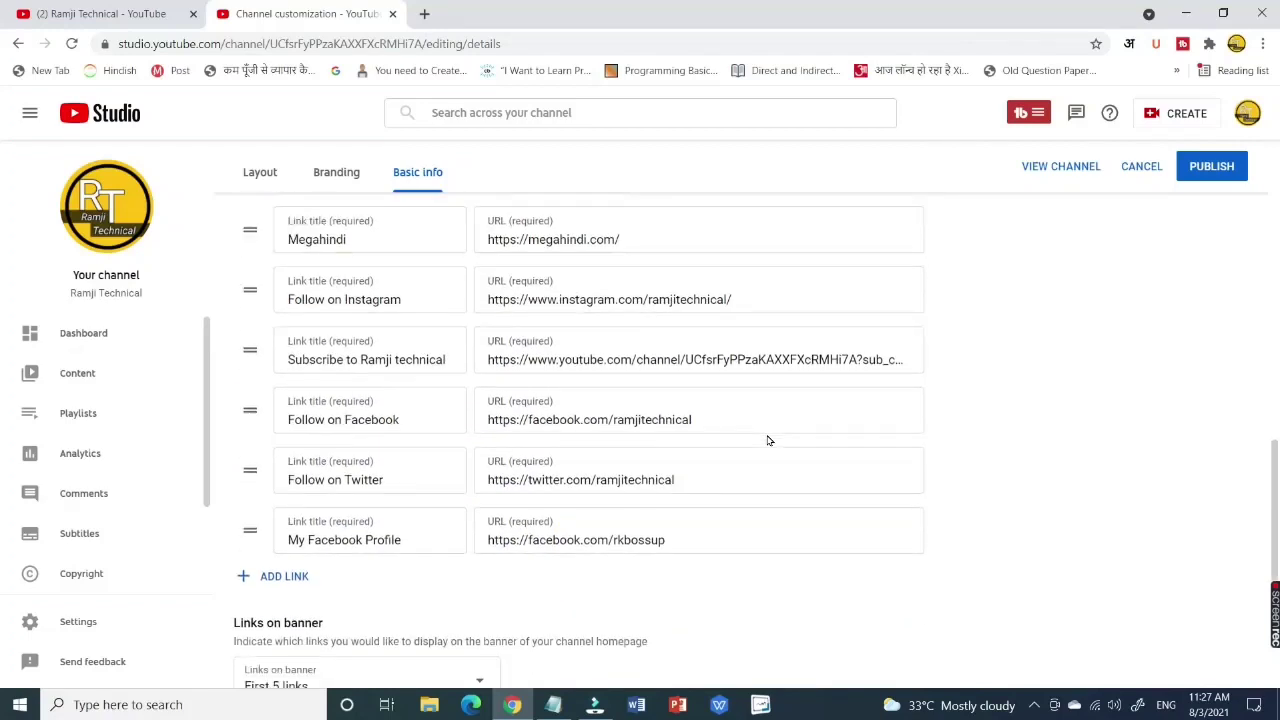
scroll(768, 440, "up", 3)
left_click(100, 14)
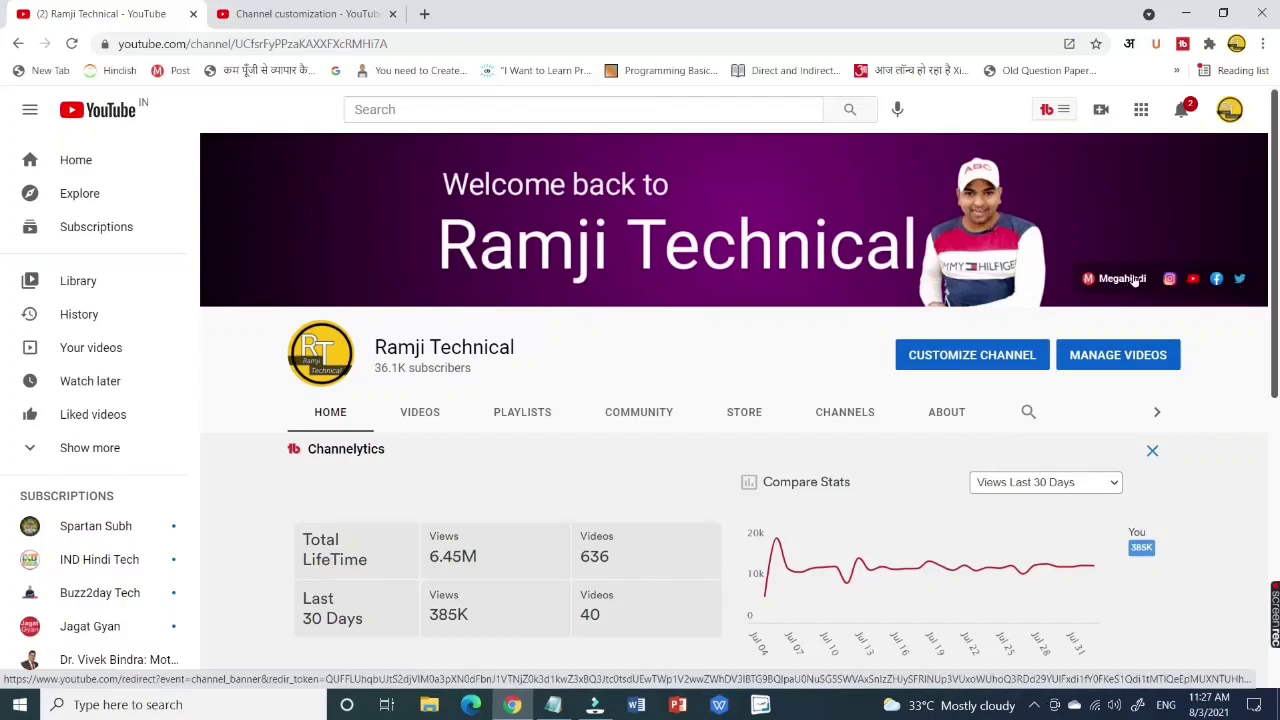
left_click(297, 11)
scroll(790, 420, "down", 2)
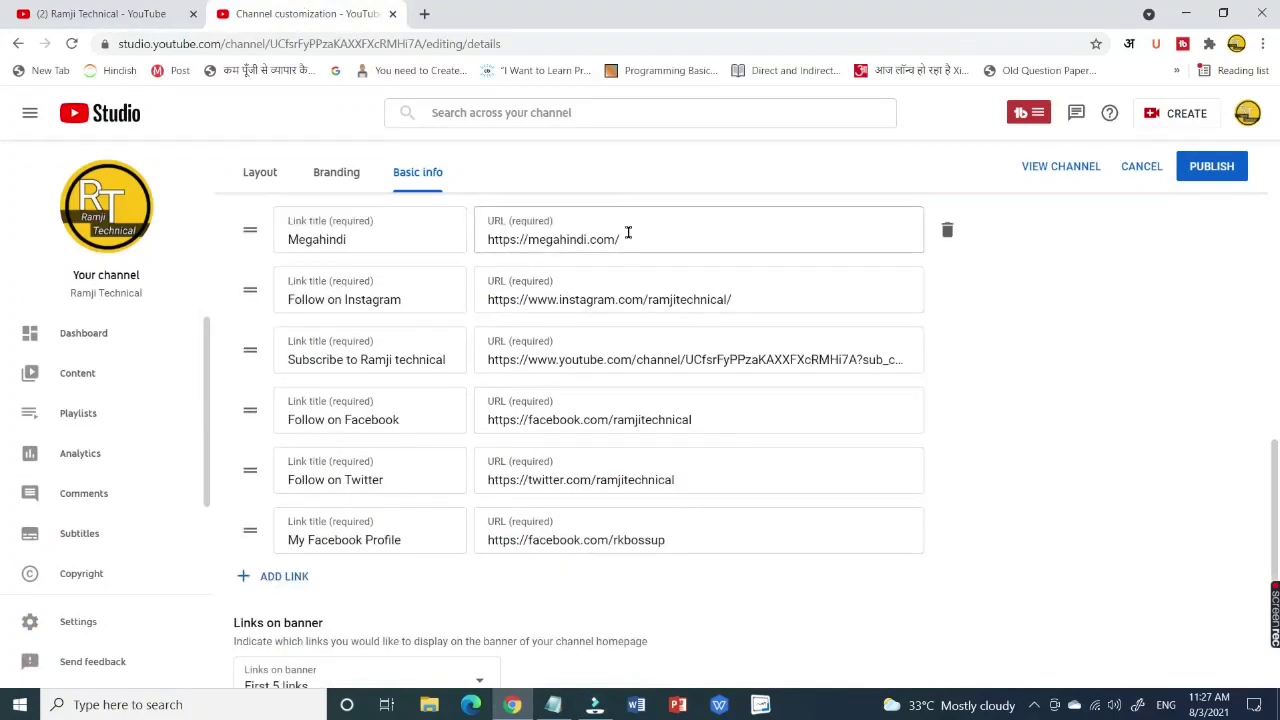
Examine the URLs entered for the Megahindi, Instagram, Facebook and Twitter links.
left_click(660, 238)
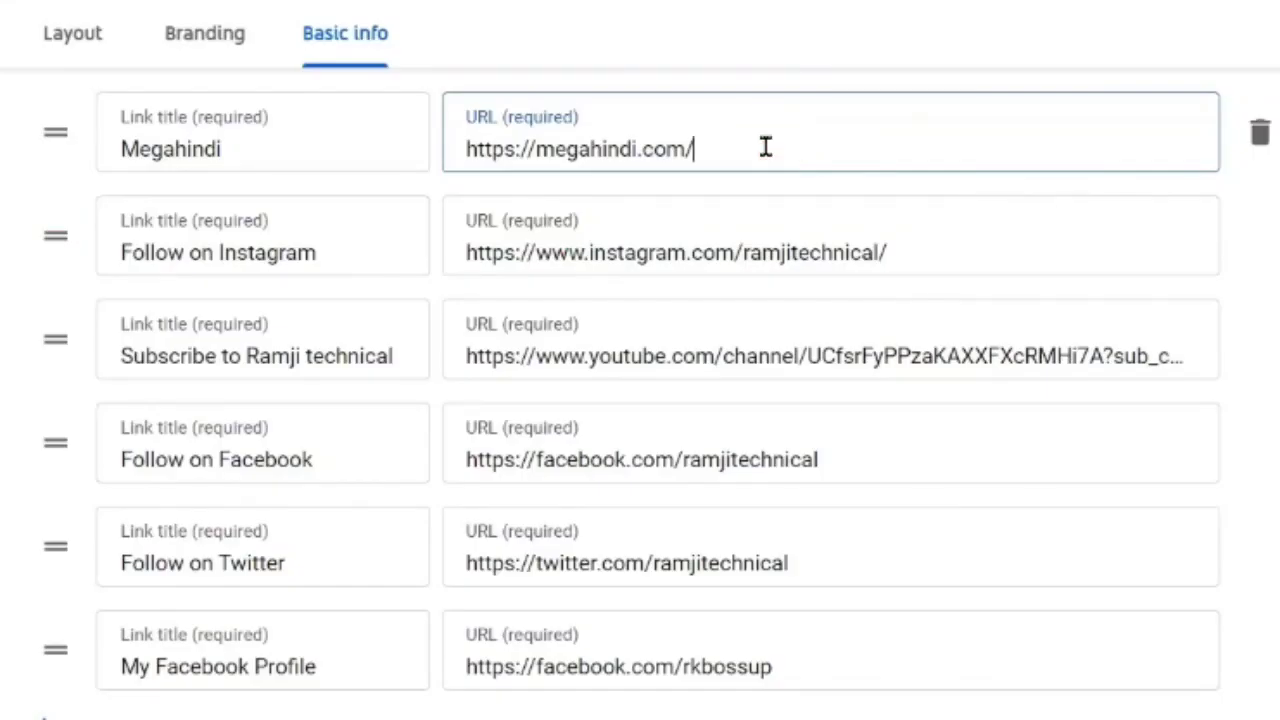
left_click_drag(751, 143, 474, 136)
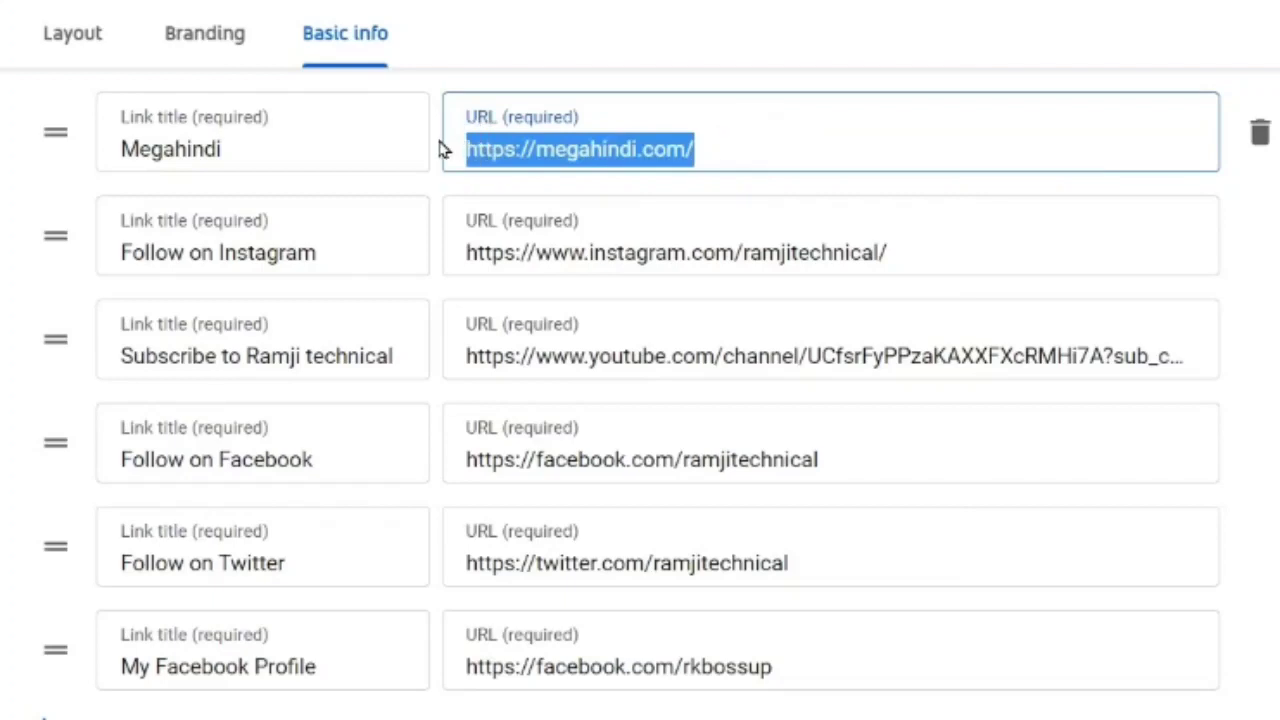
left_click(640, 155)
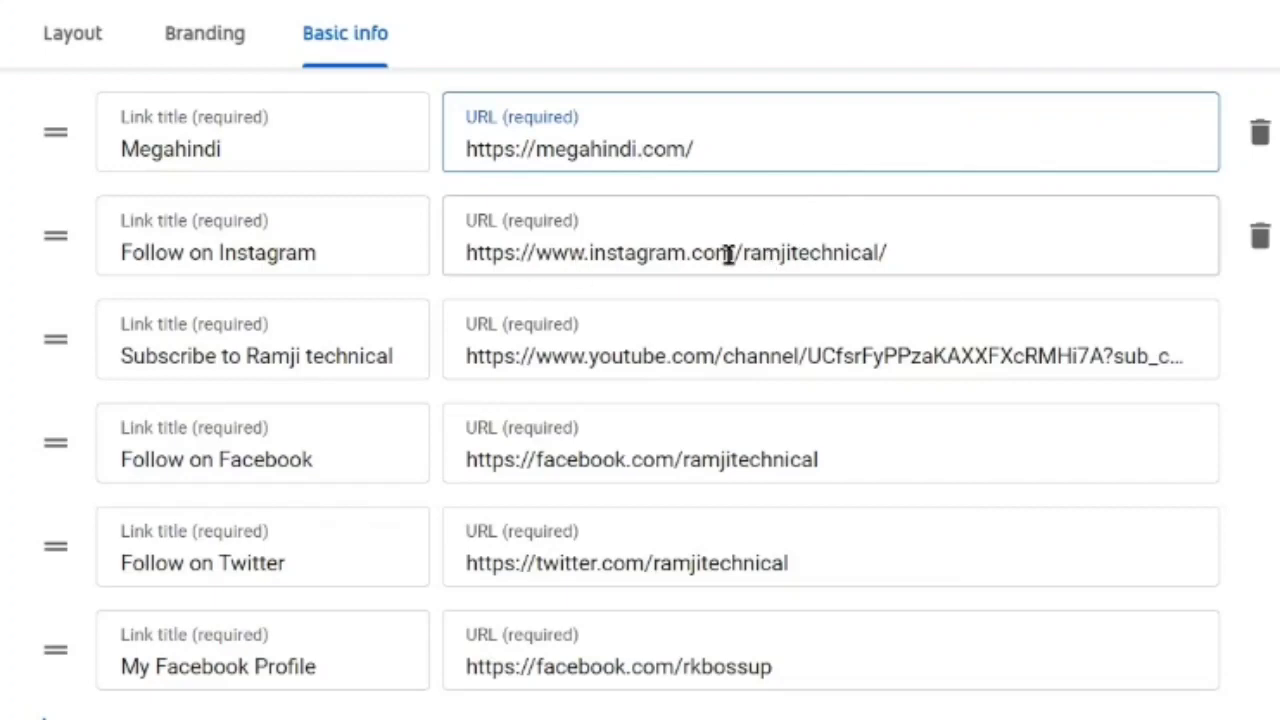
left_click(604, 253)
mouse_move(748, 254)
left_mouse_down()
mouse_move(952, 254)
mouse_move(742, 254)
left_mouse_up()
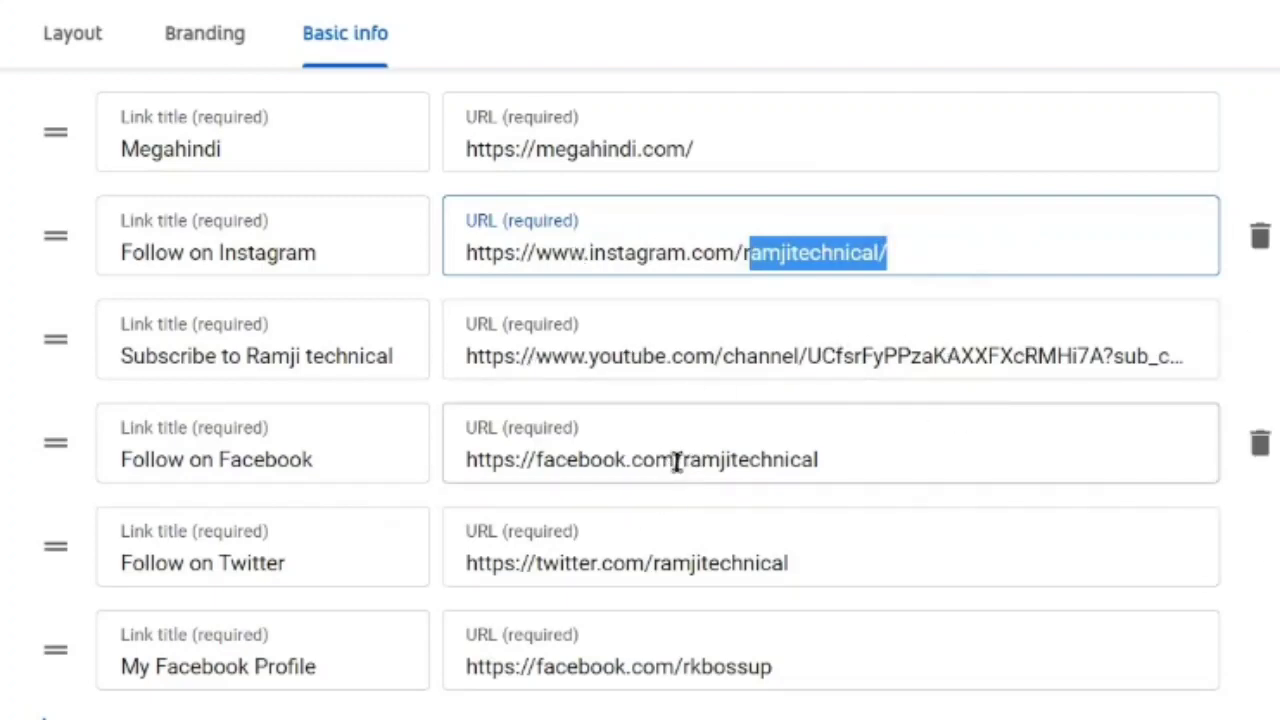
left_click_drag(693, 461, 895, 443)
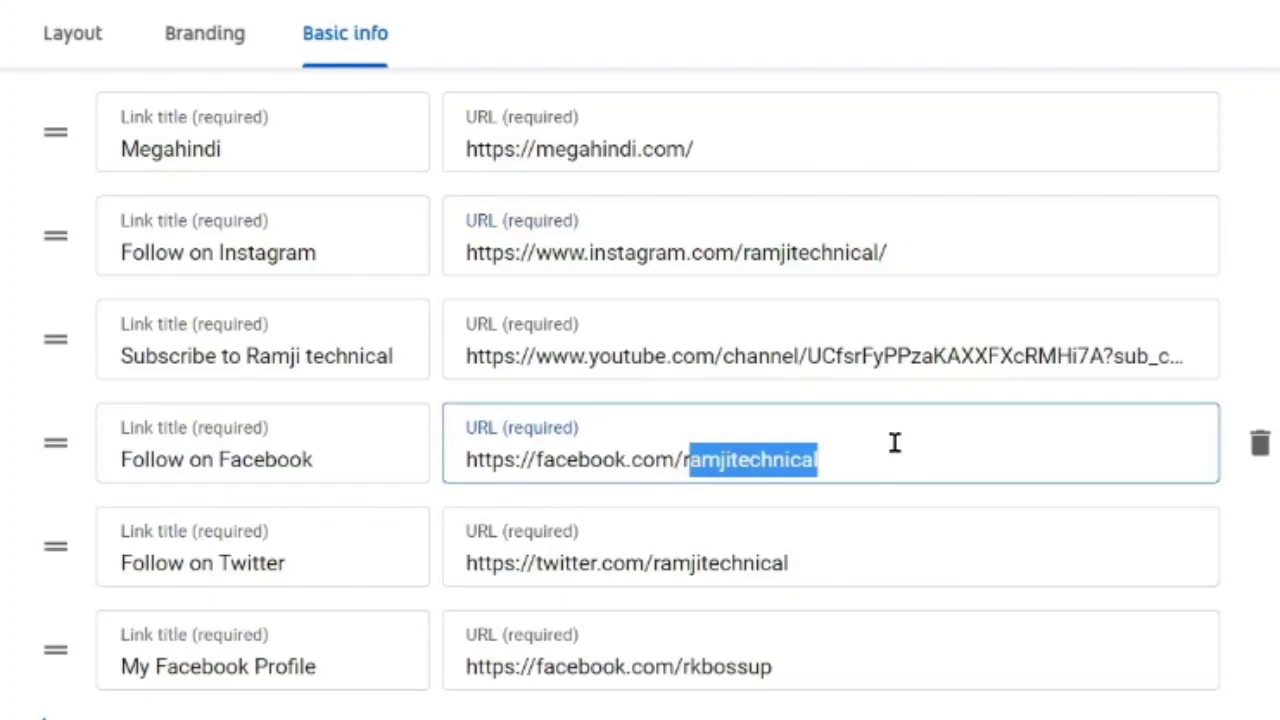
left_click(646, 560)
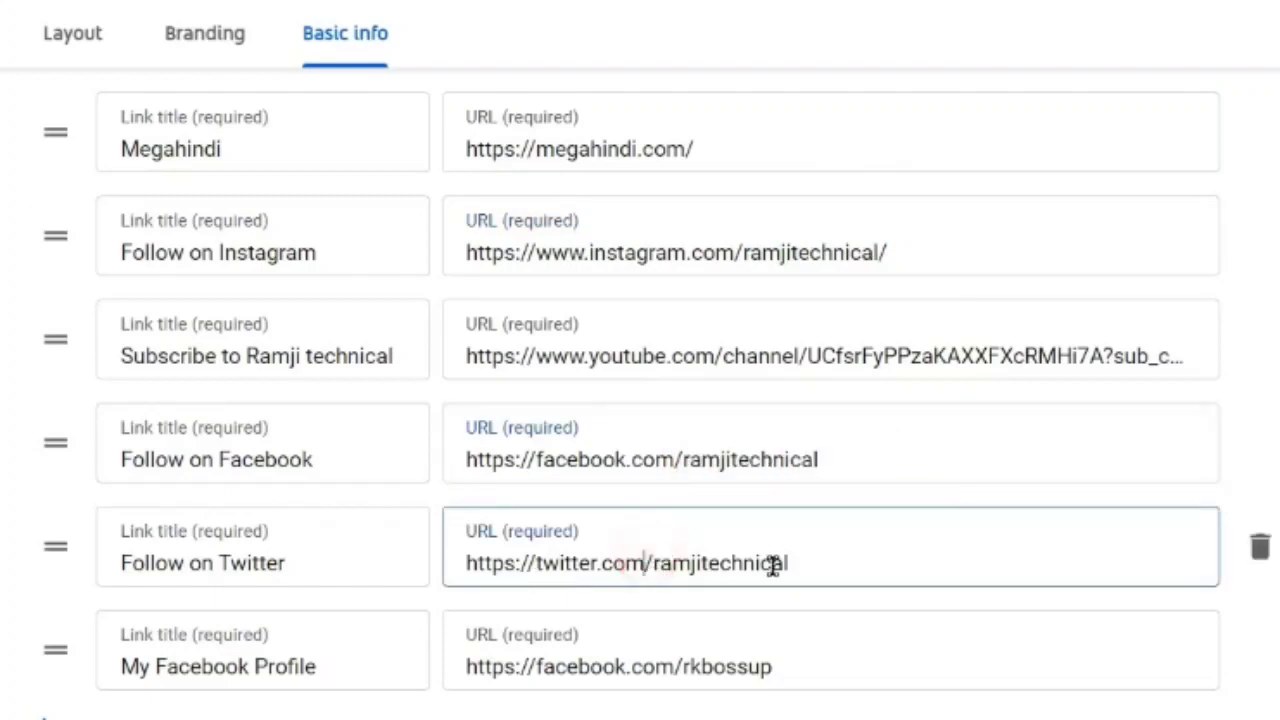
left_click_drag(831, 563, 674, 562)
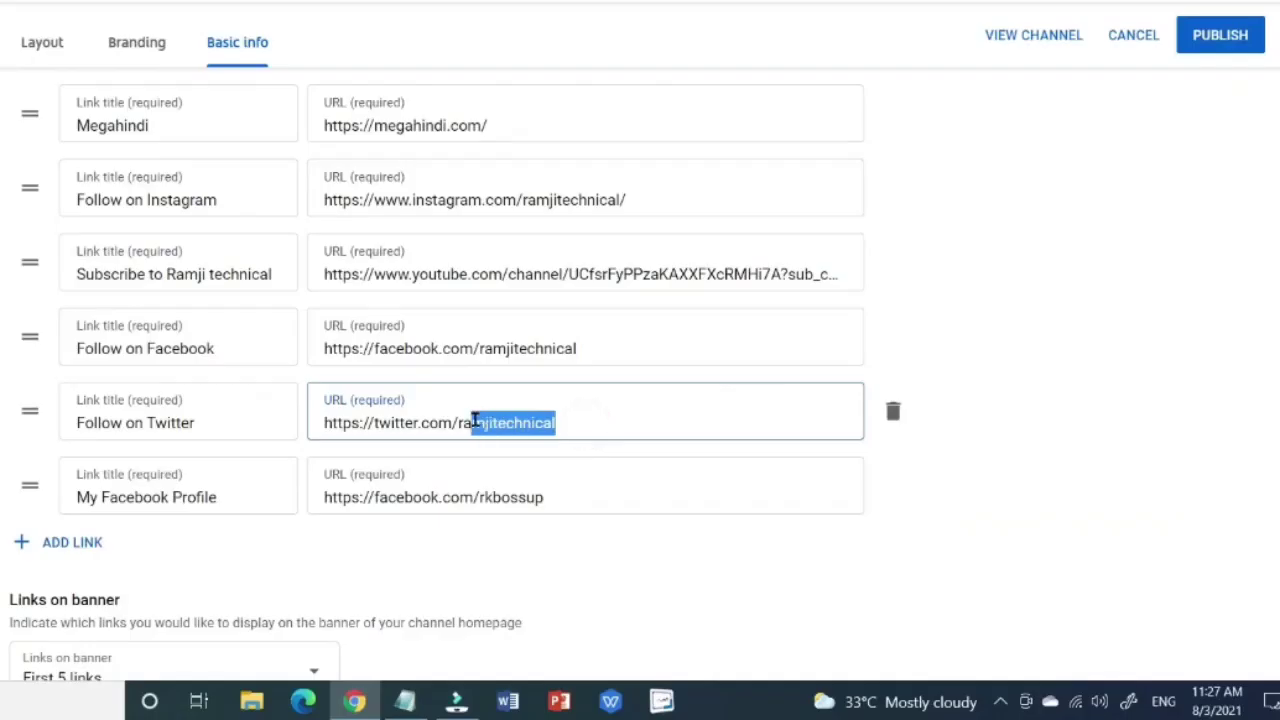
left_click(585, 417)
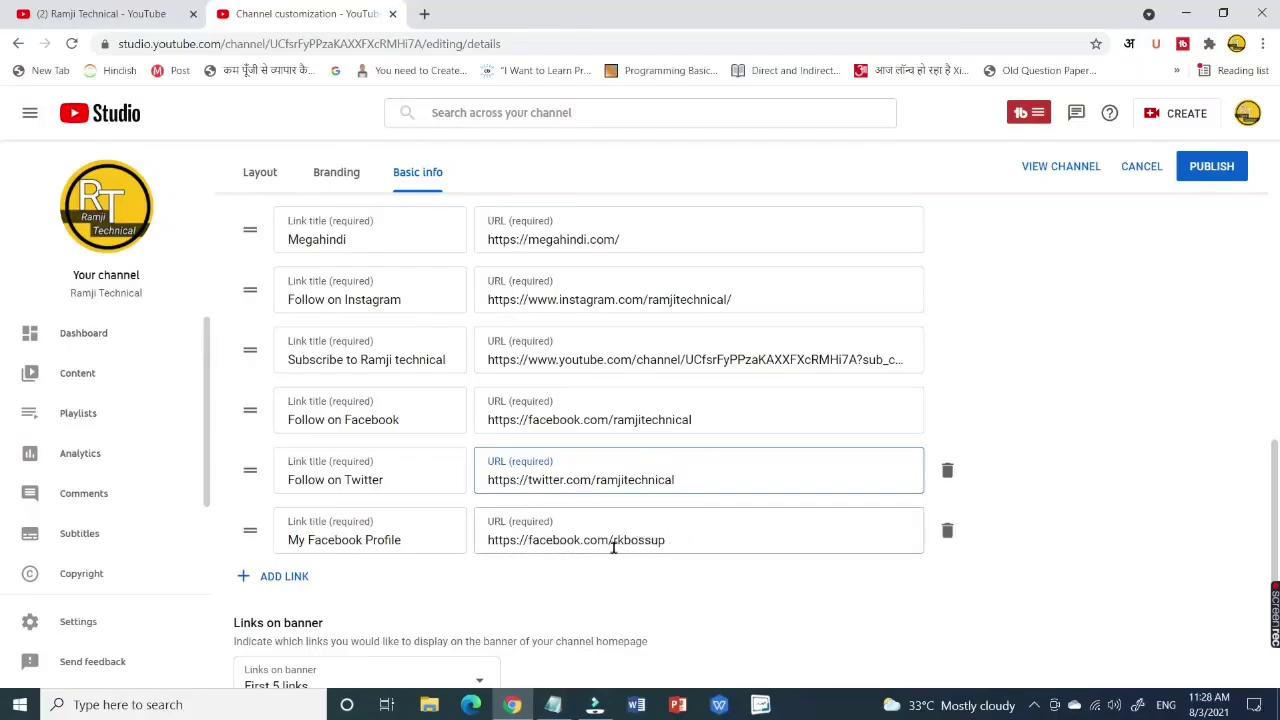
Open the channel's basic info in the Studio settings and clear all existing keywords.
scroll(661, 544, "up", 9)
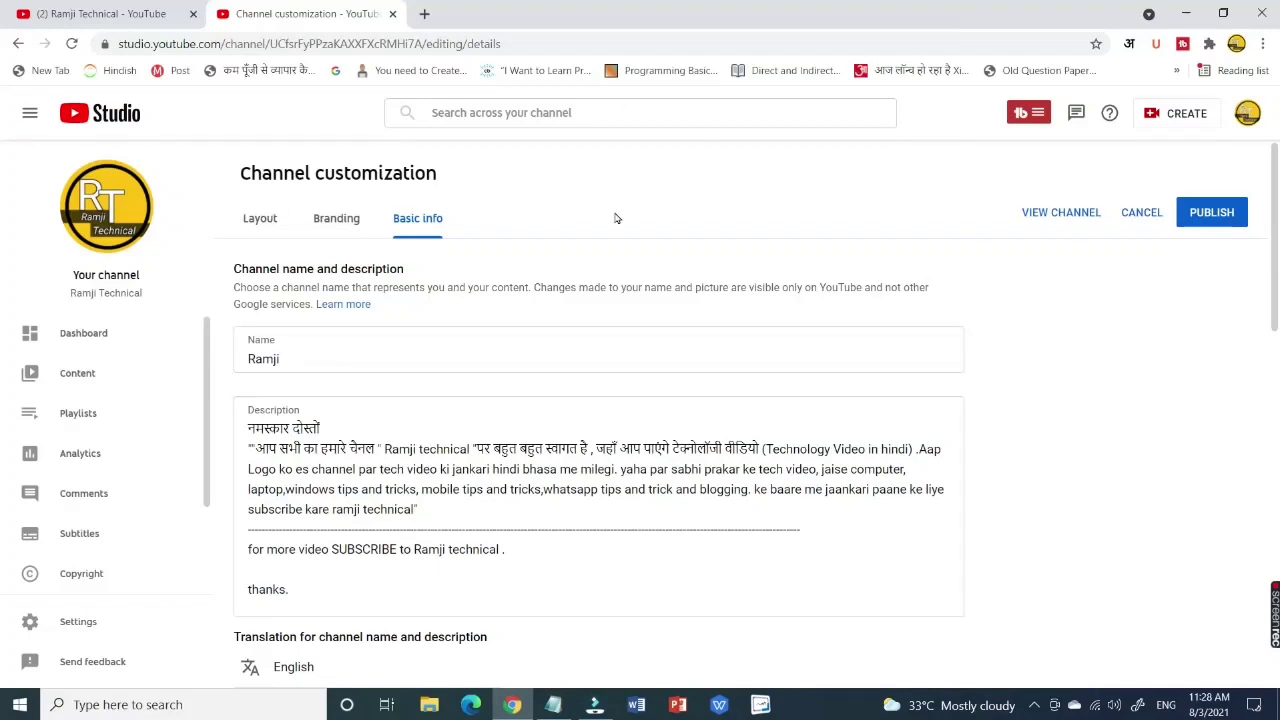
left_click(127, 632)
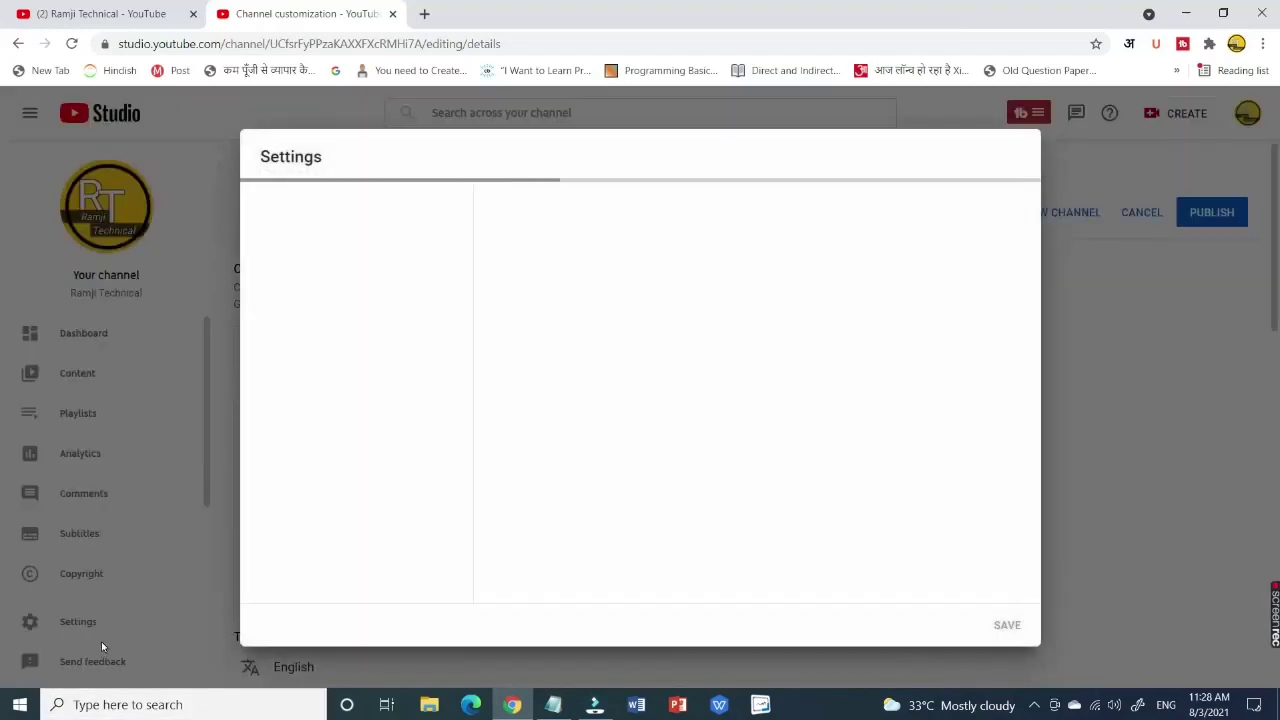
left_click(334, 250)
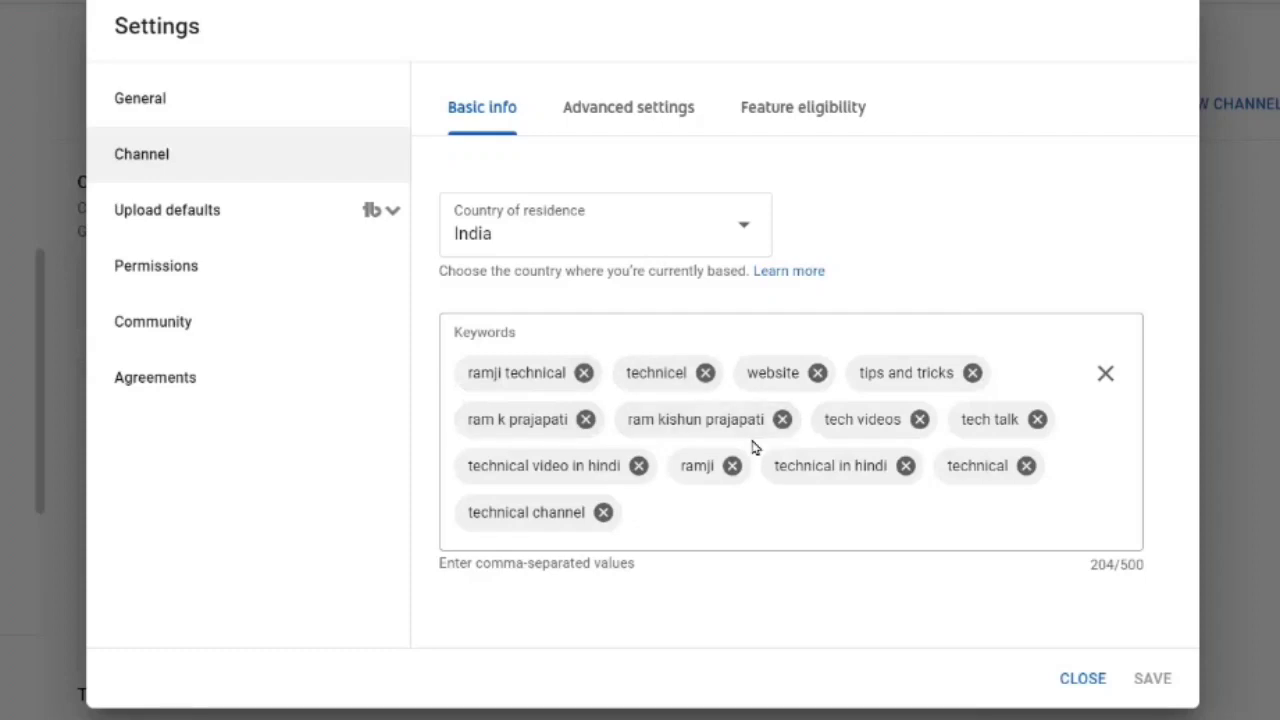
left_click(1098, 377)
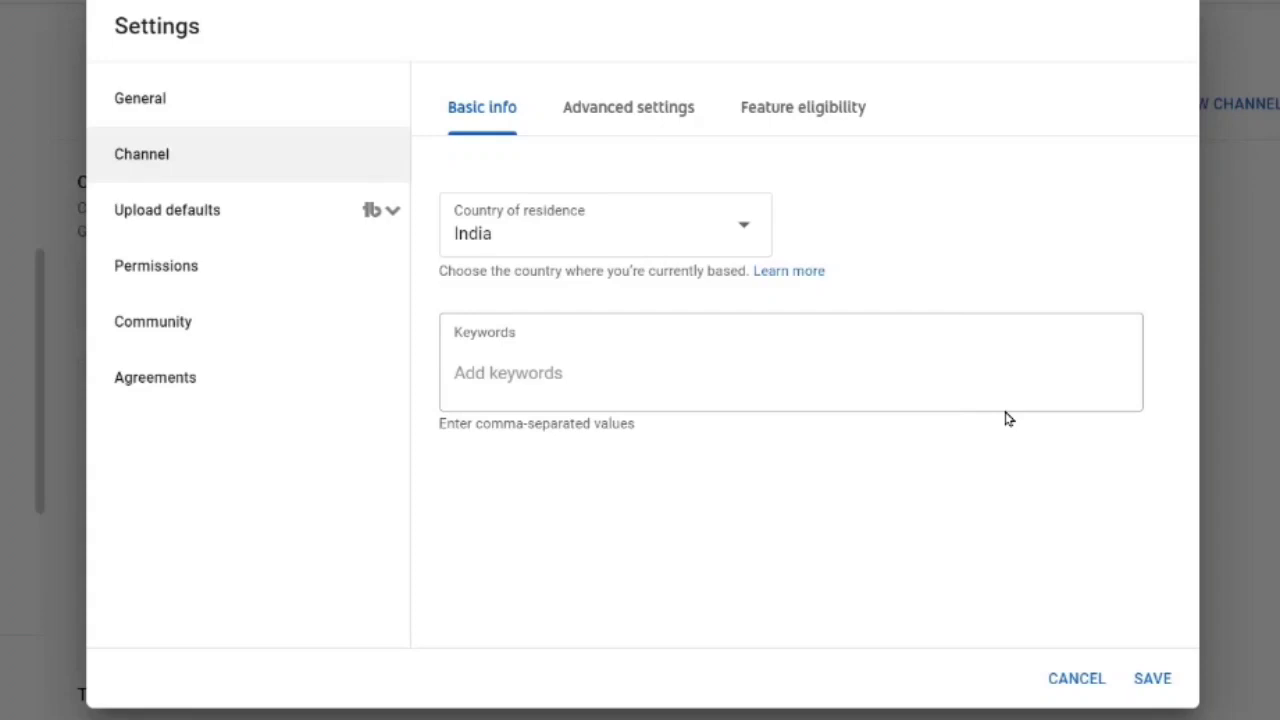
Add the channel keywords "youtube tips" and "grow your youtube channel".
left_click(763, 377)
type("y")
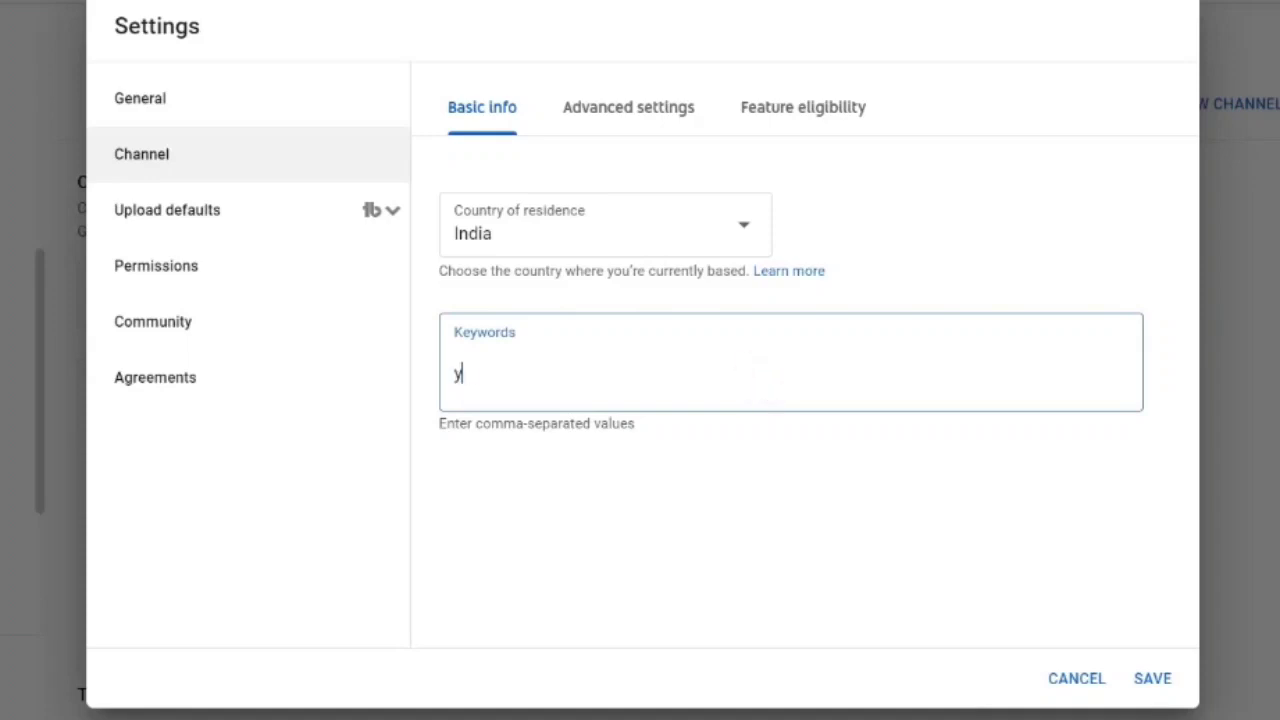
type("outube tips,")
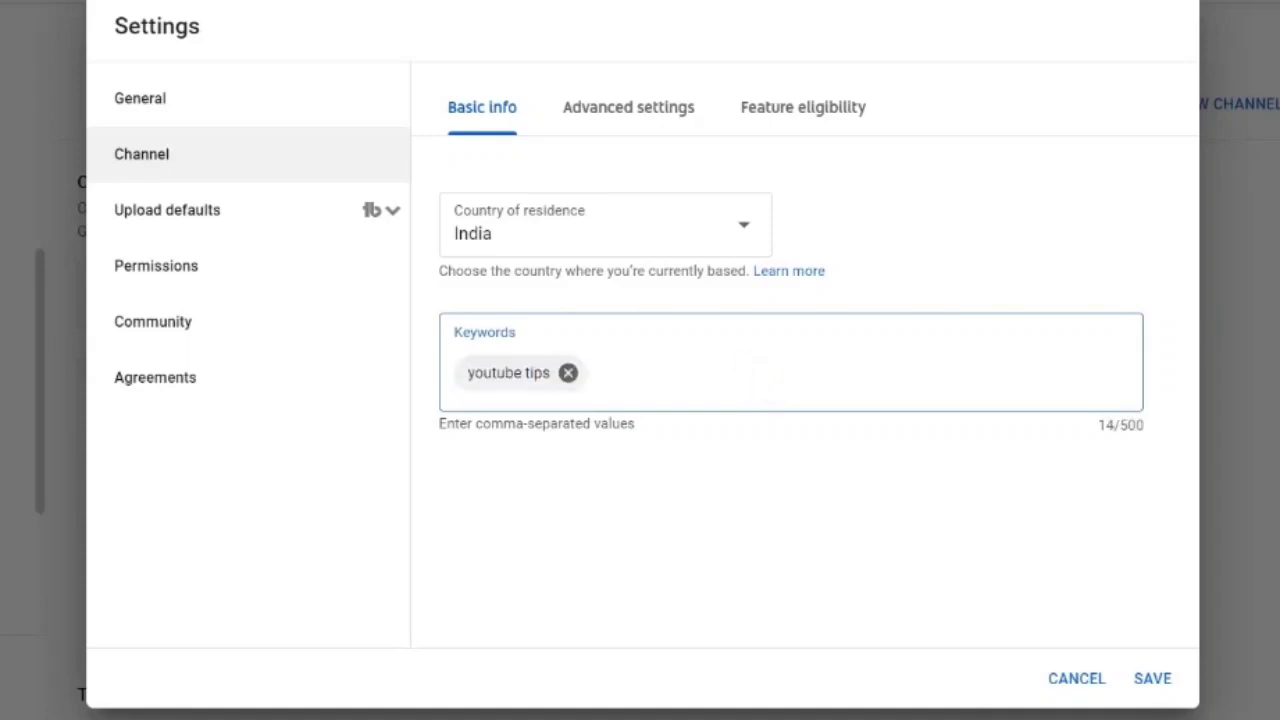
type("grow your yo")
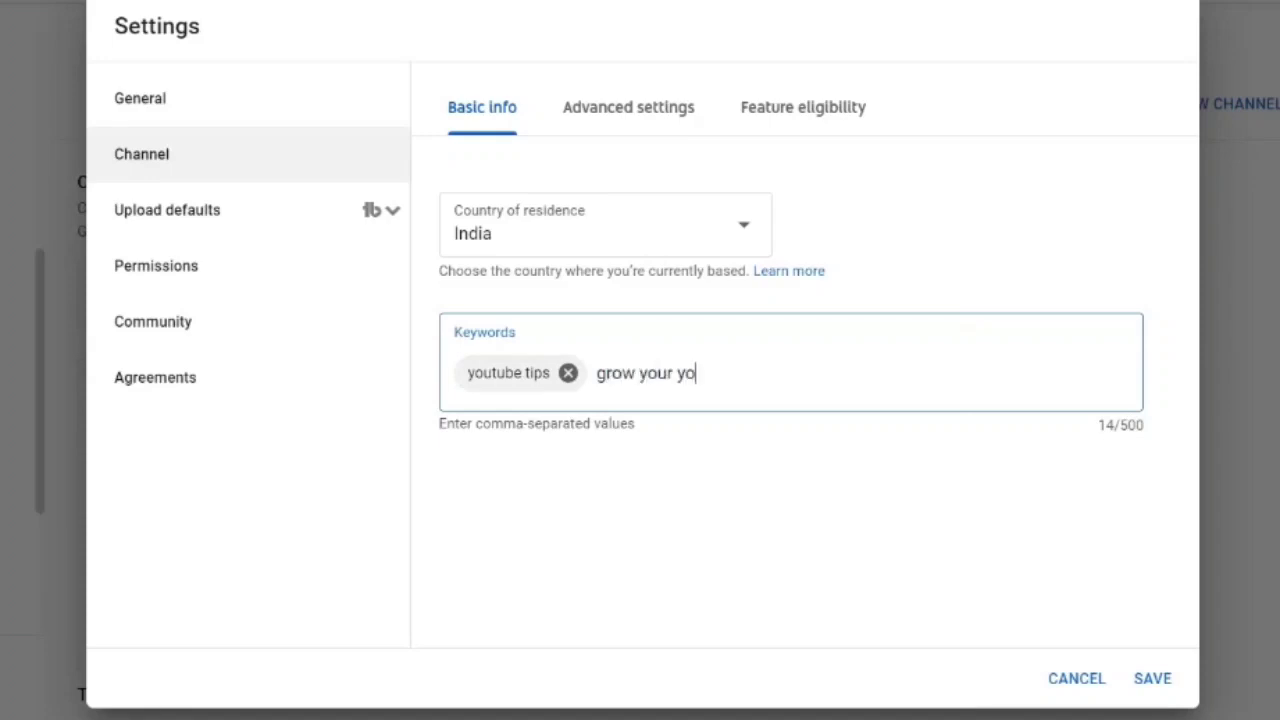
type("utube chane")
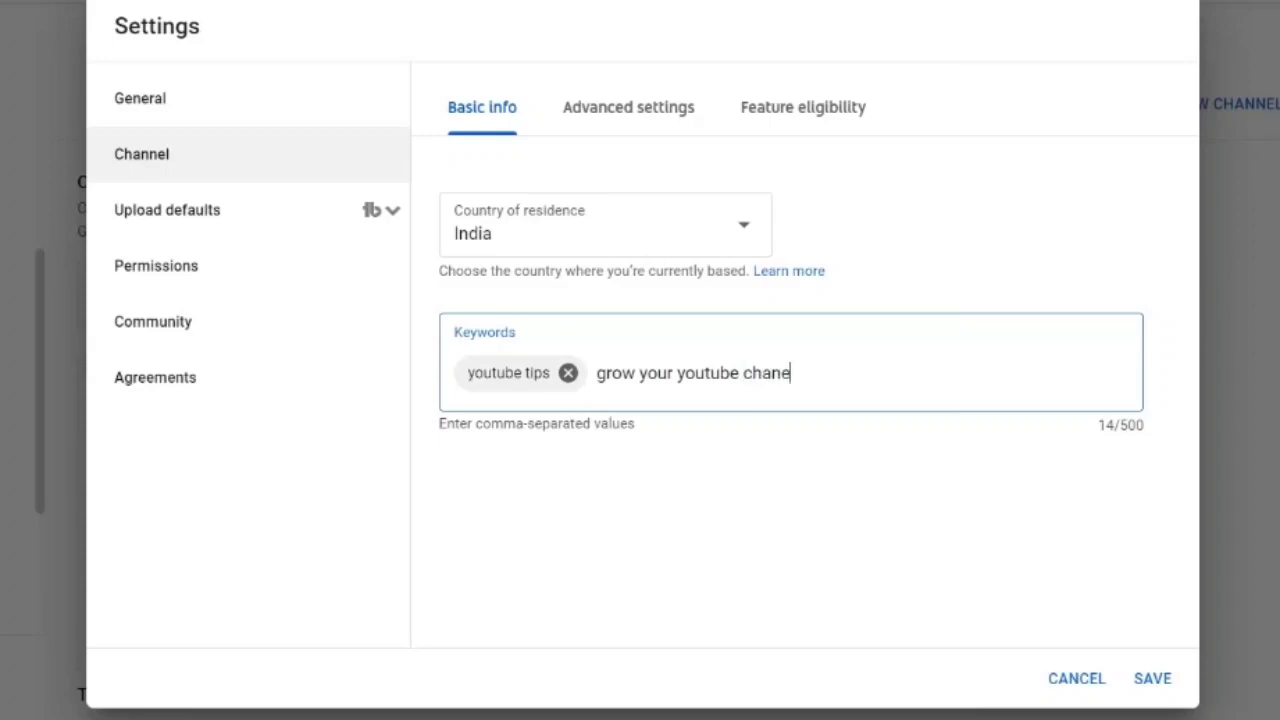
key("BackSpace")
type("nel,")
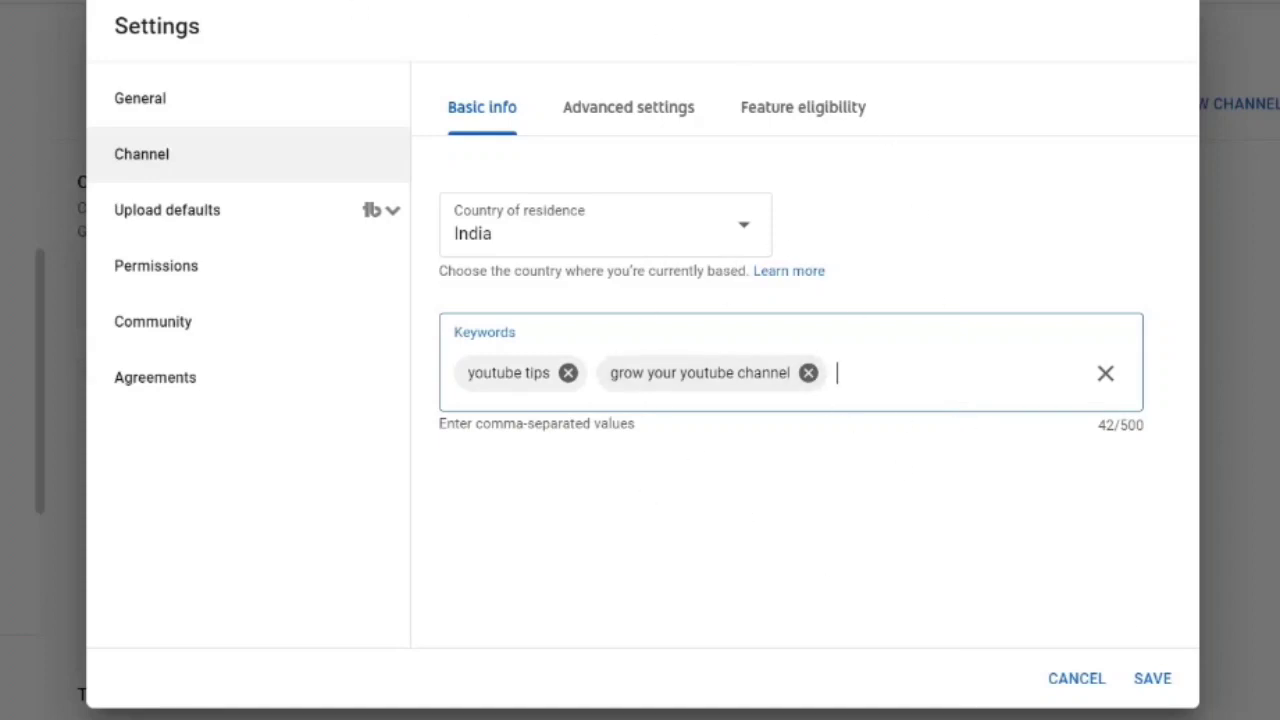
Review the channel's advanced settings, from captions to channel visibility, and its feature eligibility.
left_click(608, 100)
scroll(938, 415, "down", 5)
scroll(936, 415, "down", 3)
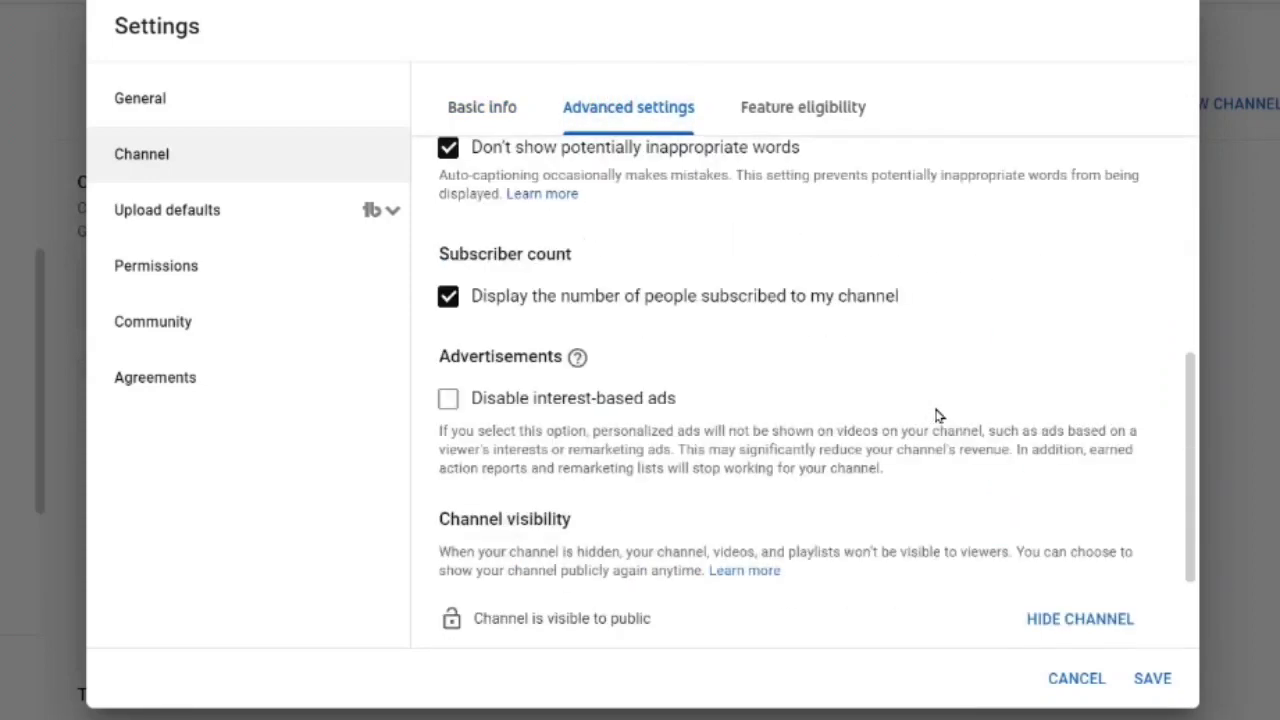
left_click(816, 107)
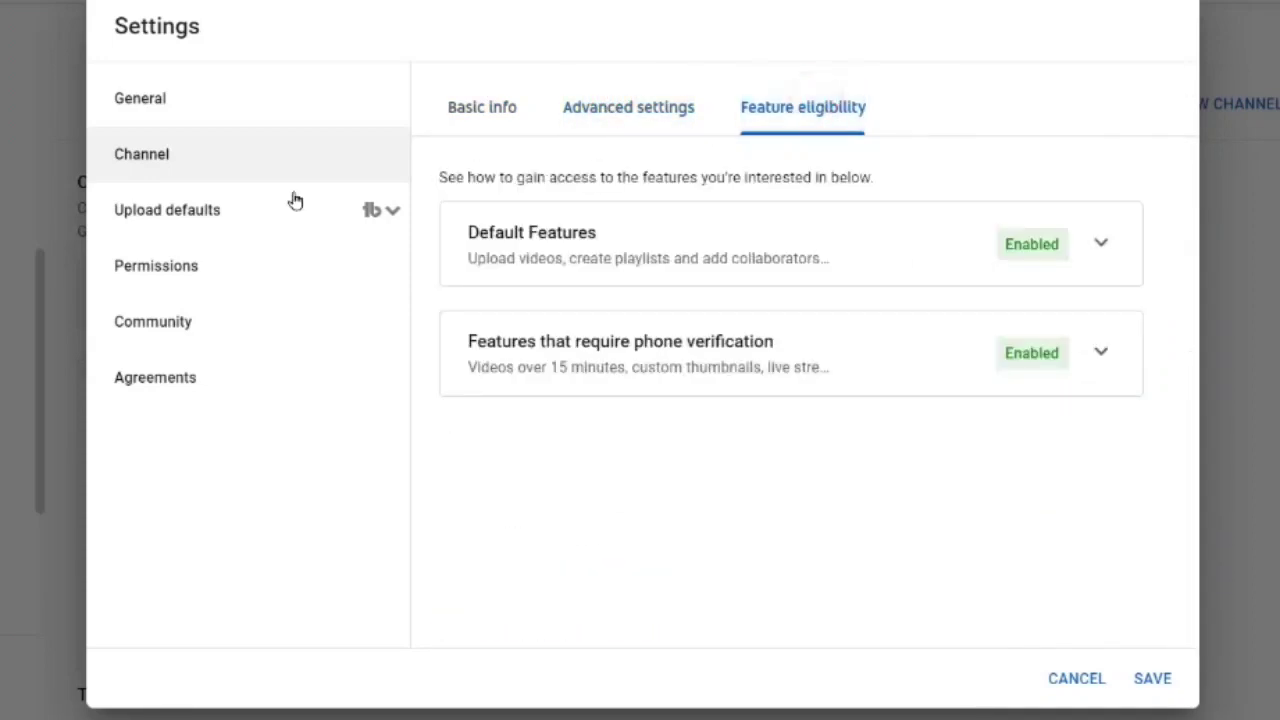
Open the upload defaults and review the default title, description text, links, hashtags, visibility and tags.
left_click(269, 209)
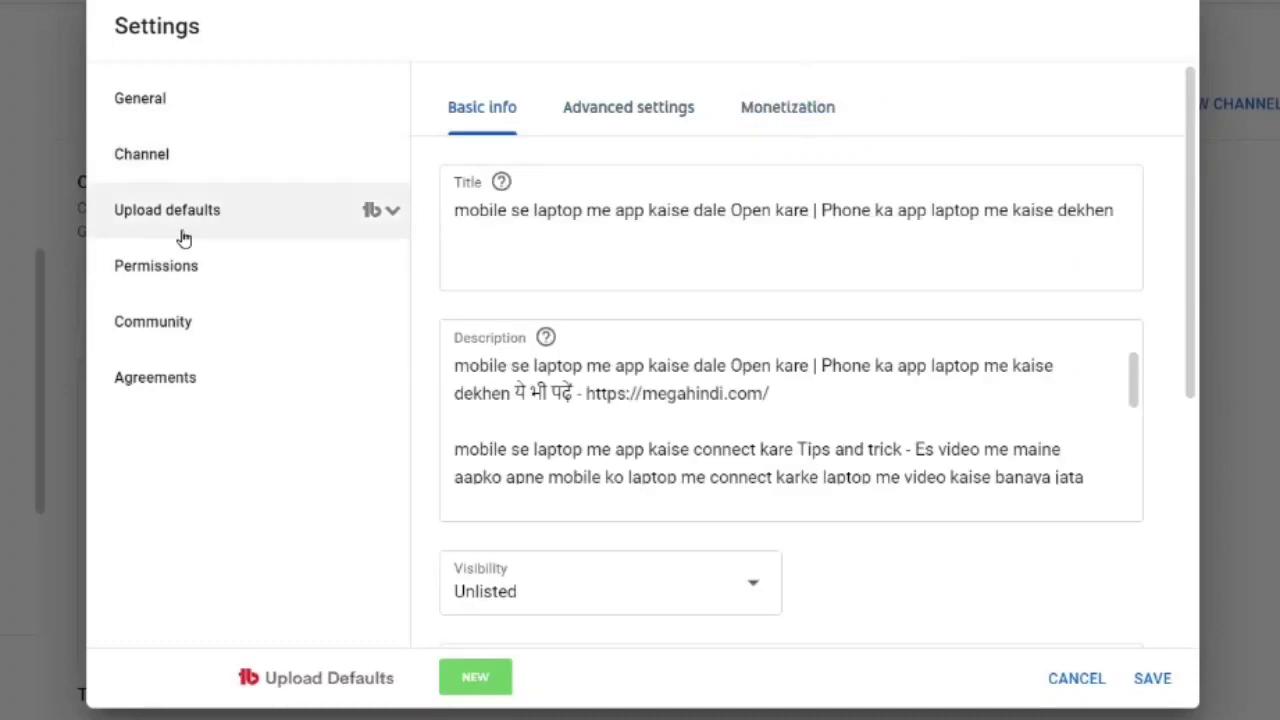
scroll(888, 440, "down", 5)
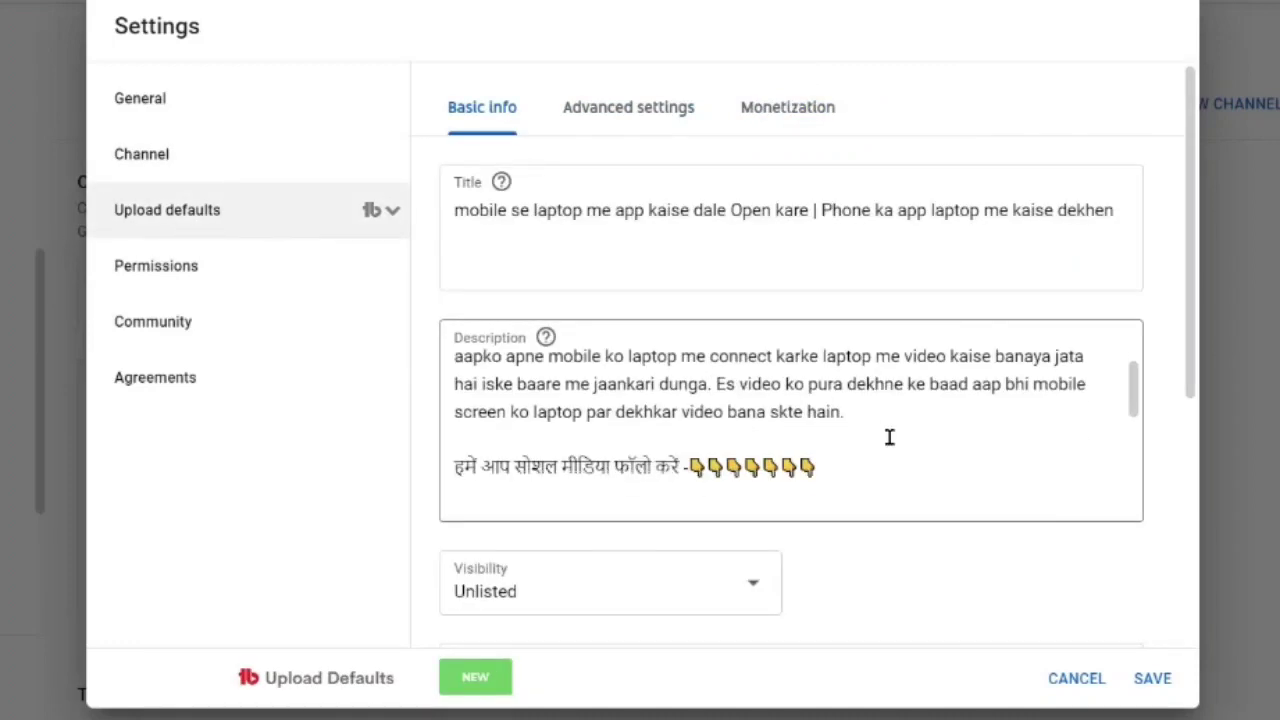
scroll(877, 434, "up", 2)
scroll(878, 429, "down", 6)
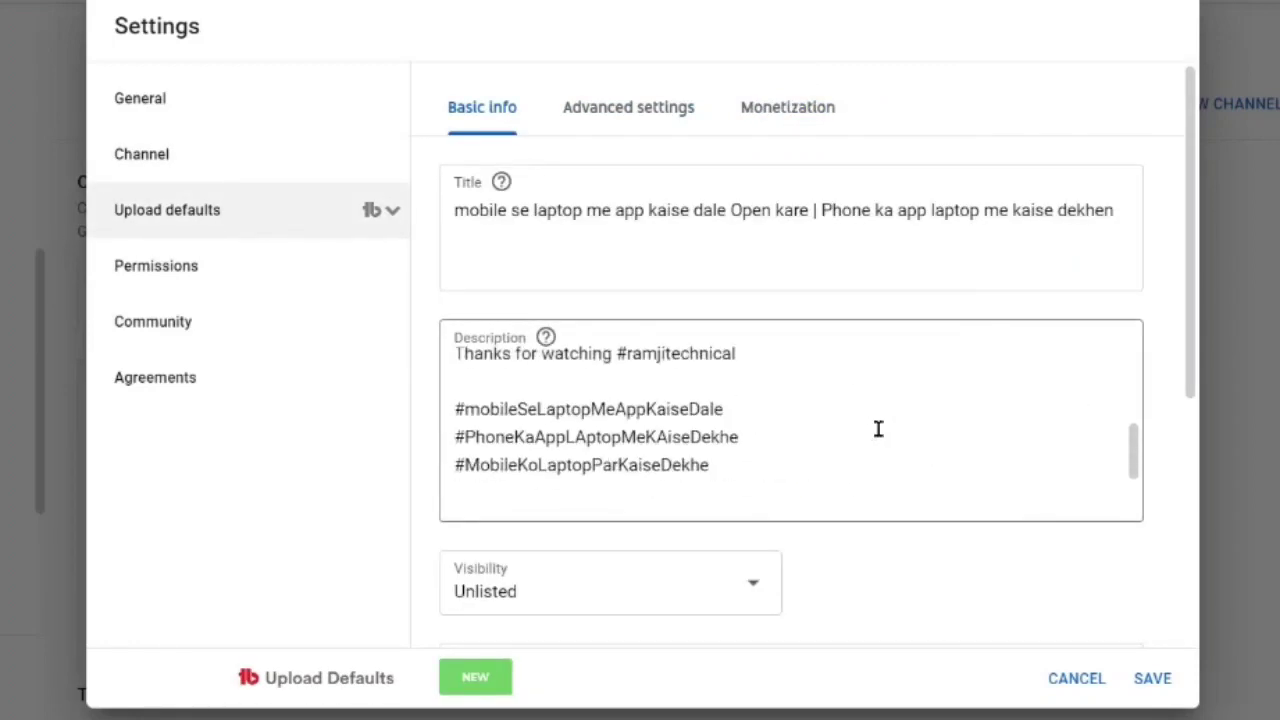
scroll(878, 429, "up", 3)
scroll(878, 429, "down", 2)
scroll(878, 429, "up", 1)
scroll(878, 429, "up", 2)
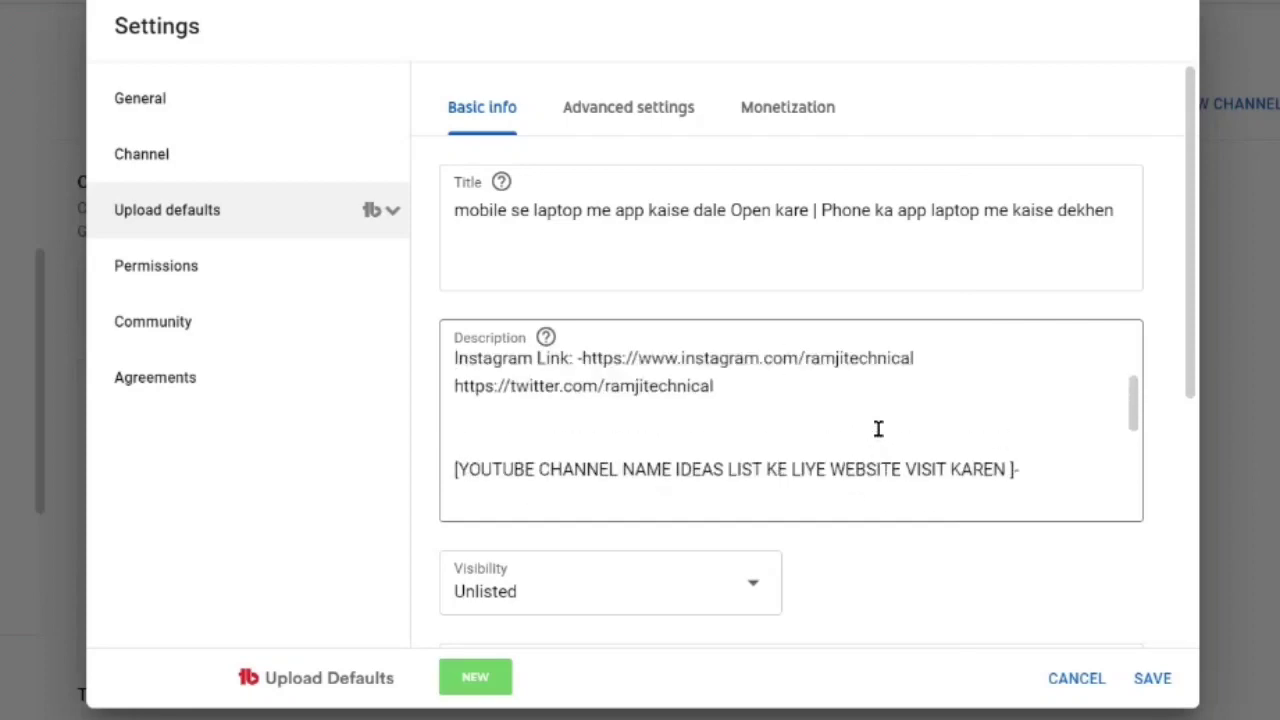
scroll(878, 429, "up", 1)
scroll(878, 429, "down", 5)
scroll(877, 429, "down", 2)
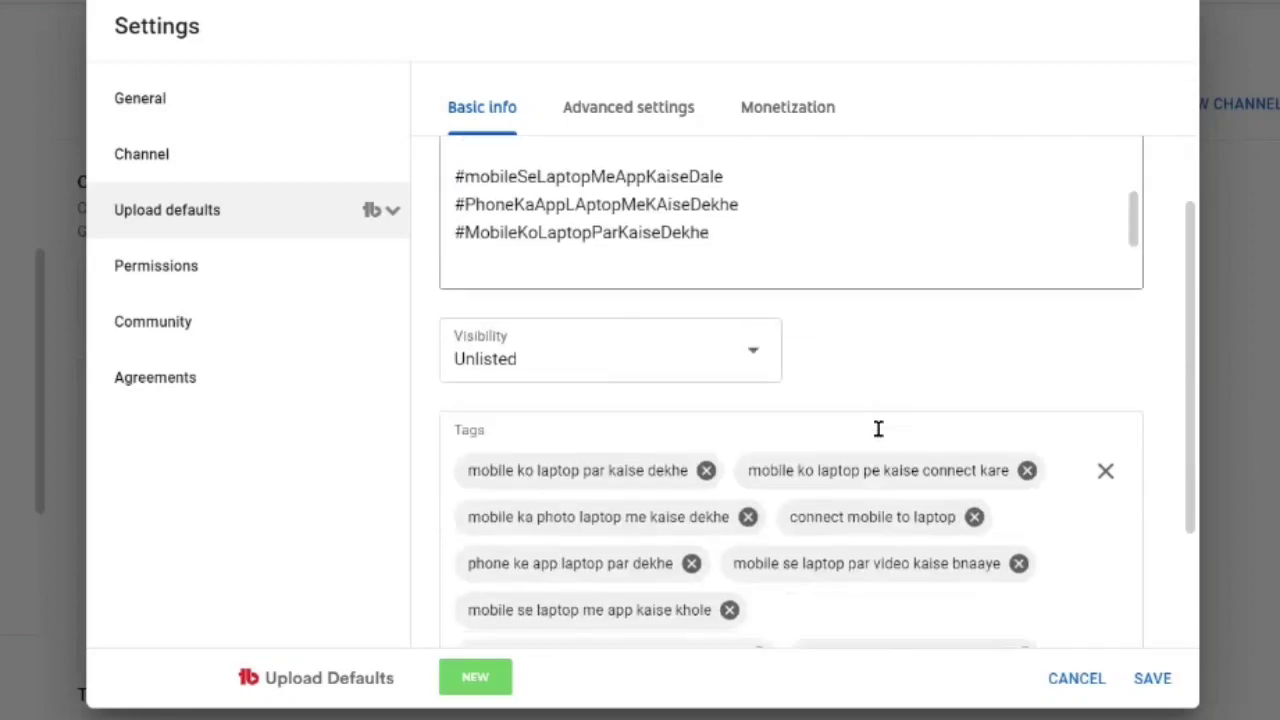
scroll(877, 403, "up", 5)
scroll(877, 403, "up", 2)
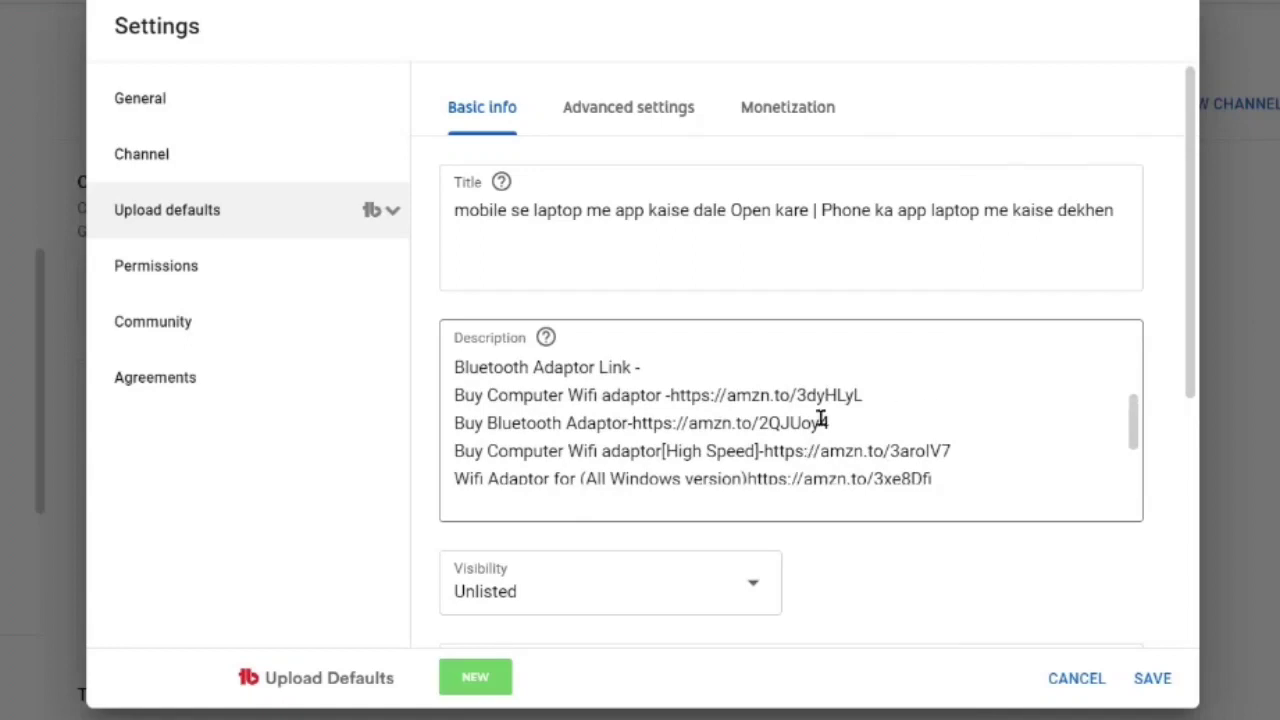
scroll(882, 440, "down", 3)
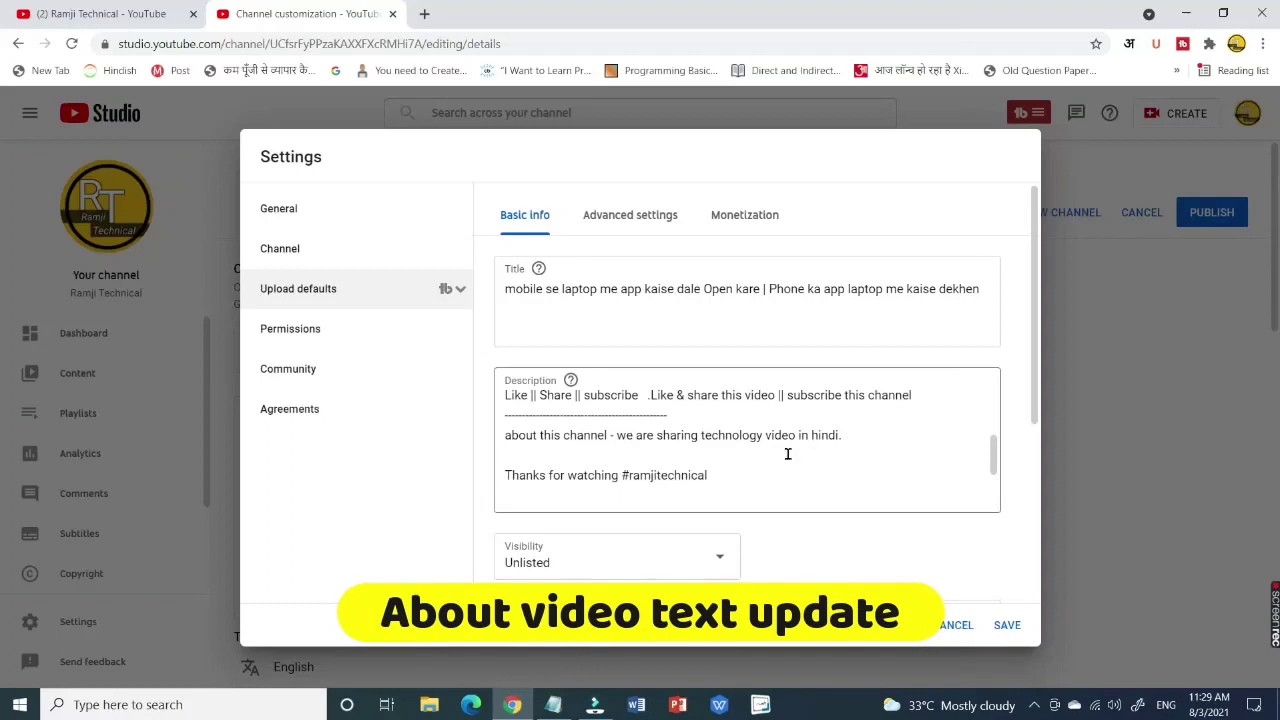
Examine the "about this channel" line in the default video description.
left_click(763, 454)
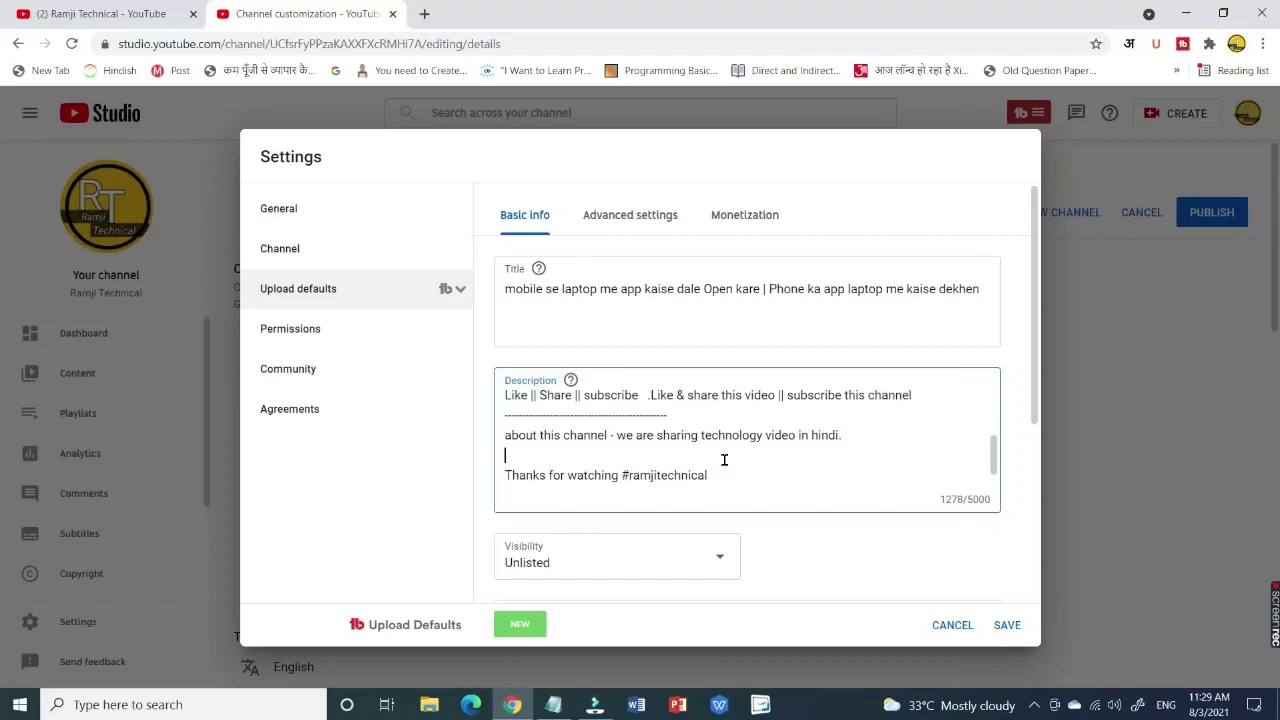
left_click_drag(618, 436, 851, 432)
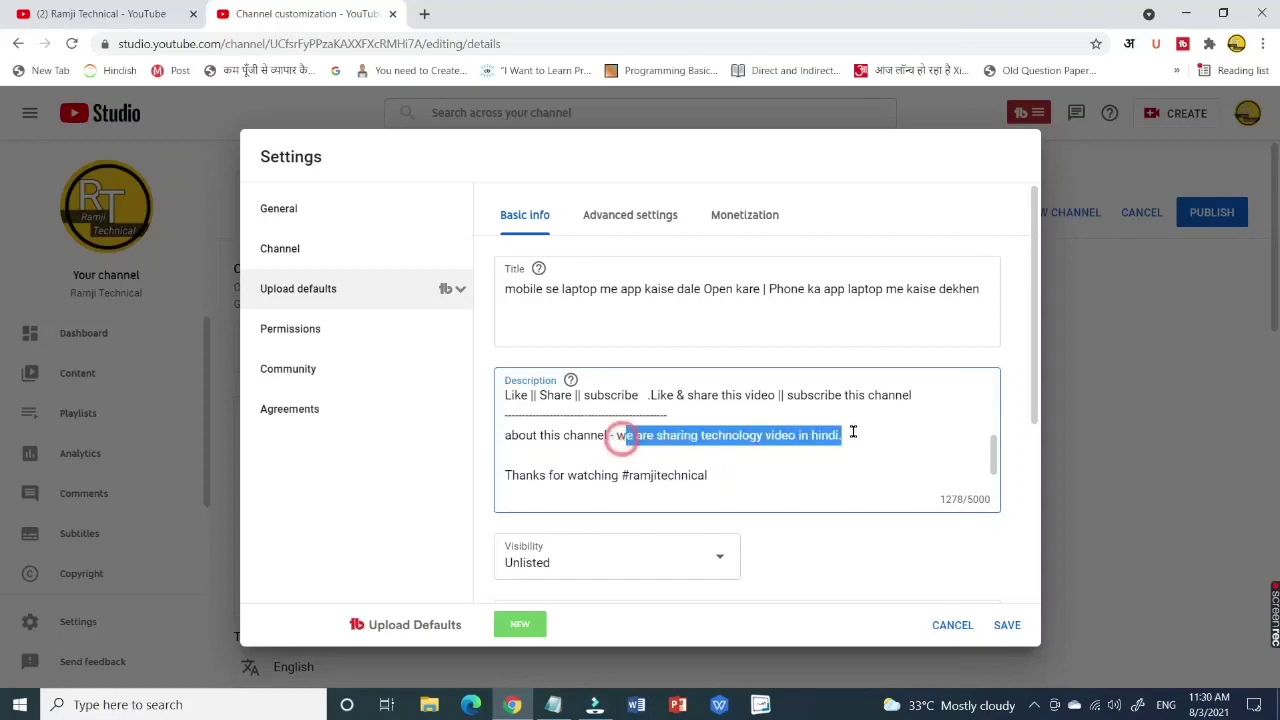
left_click(975, 452)
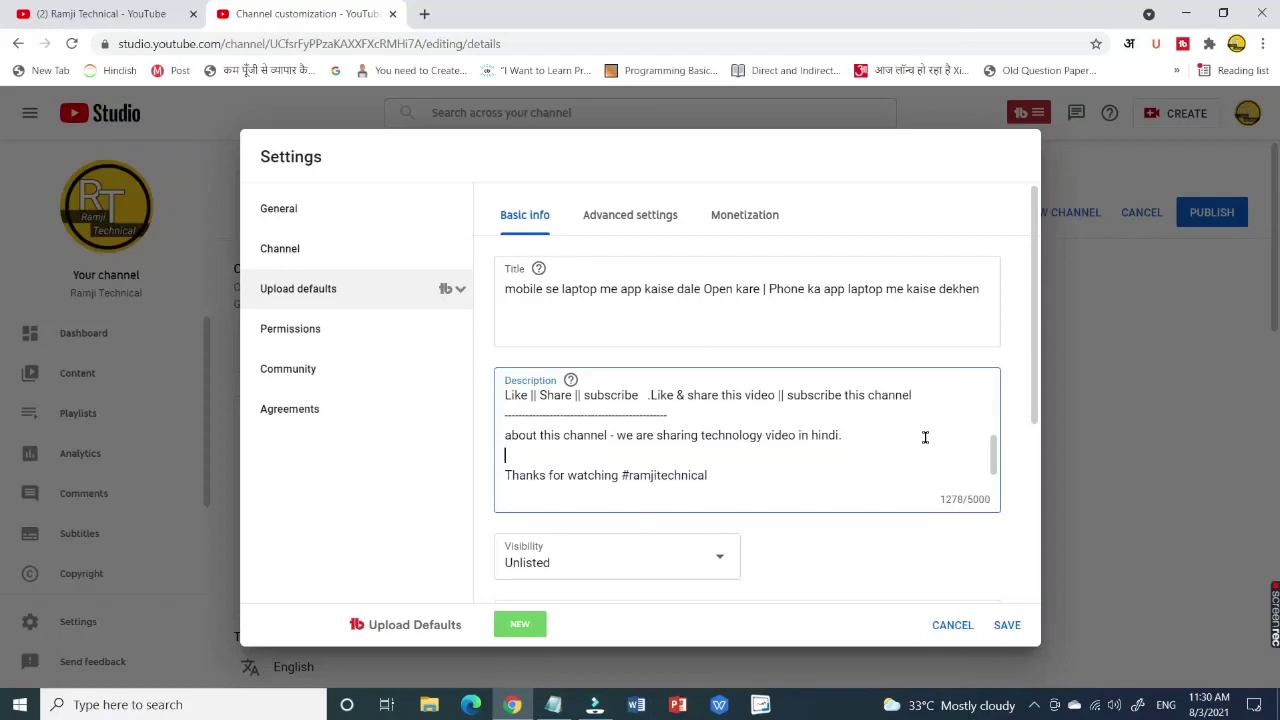
scroll(925, 437, "up", 3)
mouse_move(994, 432)
left_mouse_down()
mouse_move(990, 409)
mouse_move(991, 452)
left_mouse_up()
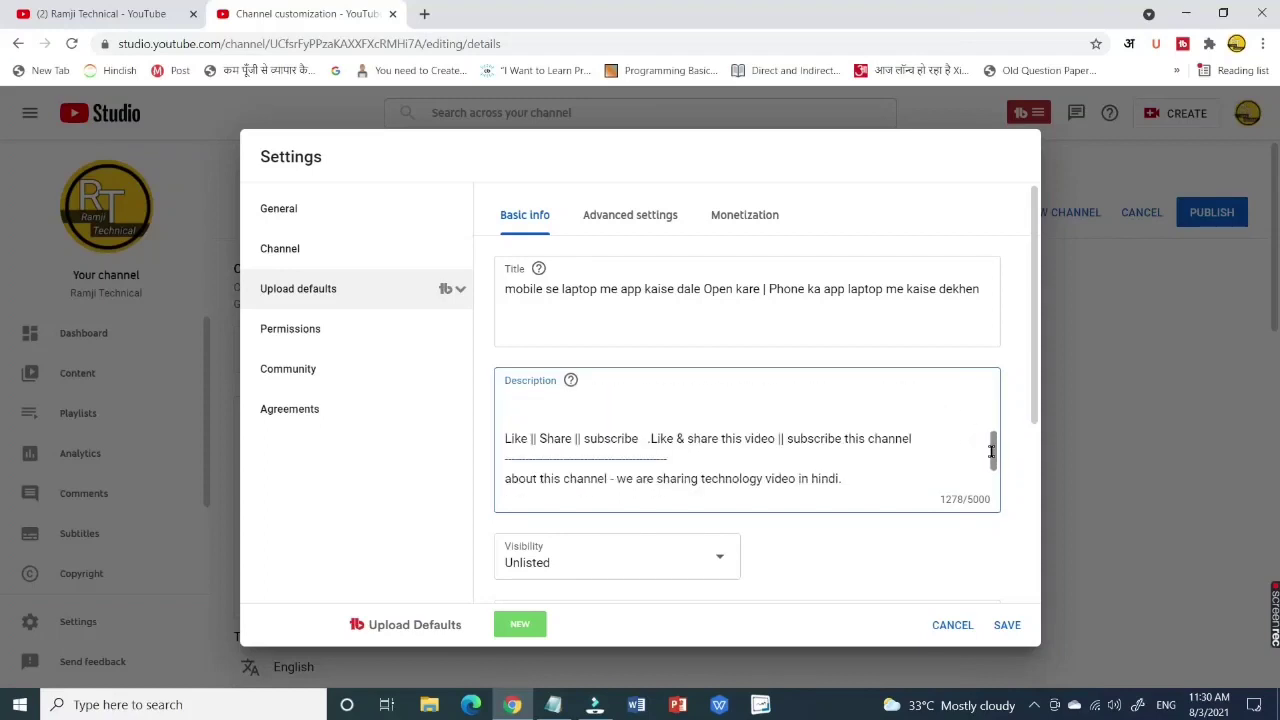
Check the social links on the channel banner, and review the product and social media links in the default video description.
left_click(87, 12)
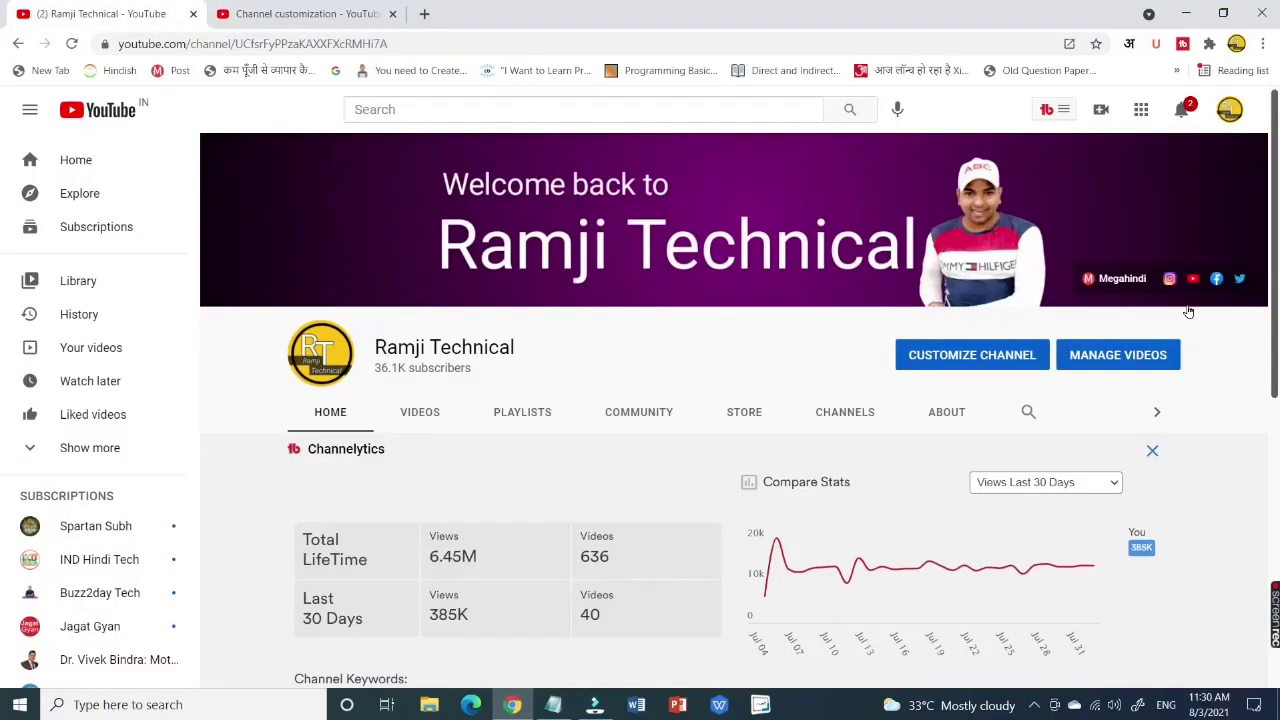
left_click(300, 13)
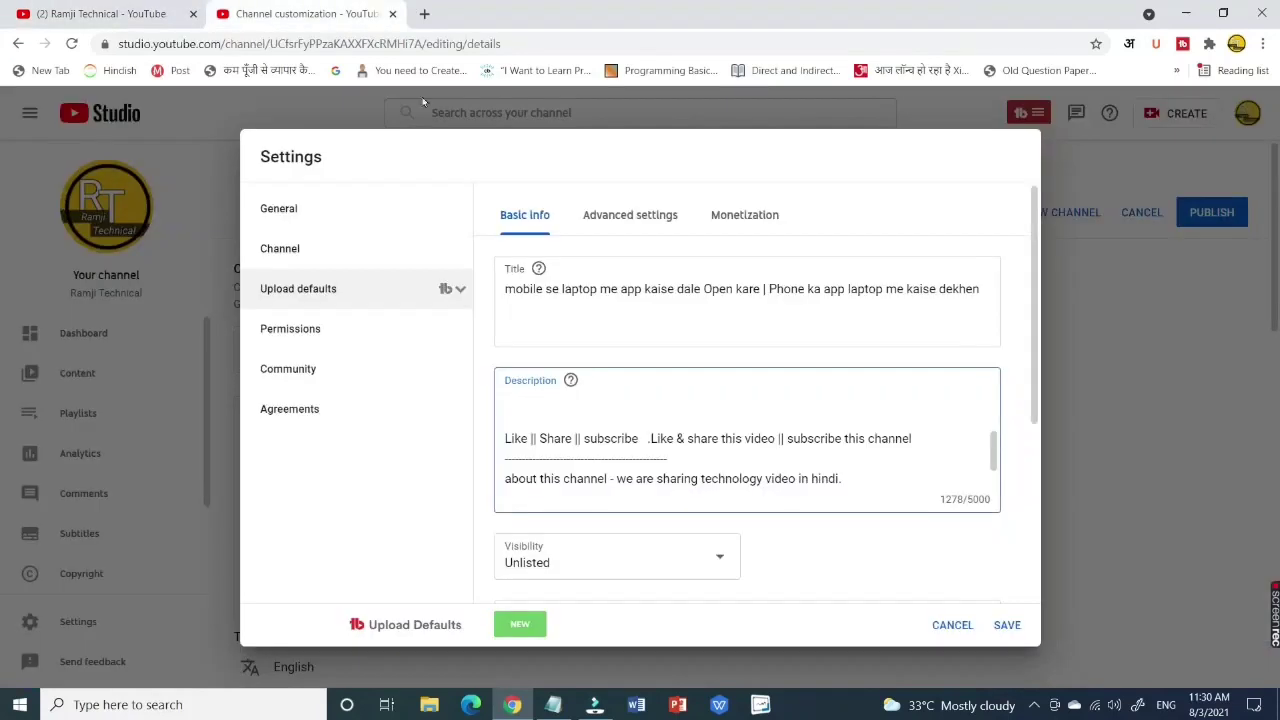
scroll(954, 460, "down", 2)
scroll(952, 447, "up", 2)
scroll(908, 452, "down", 1)
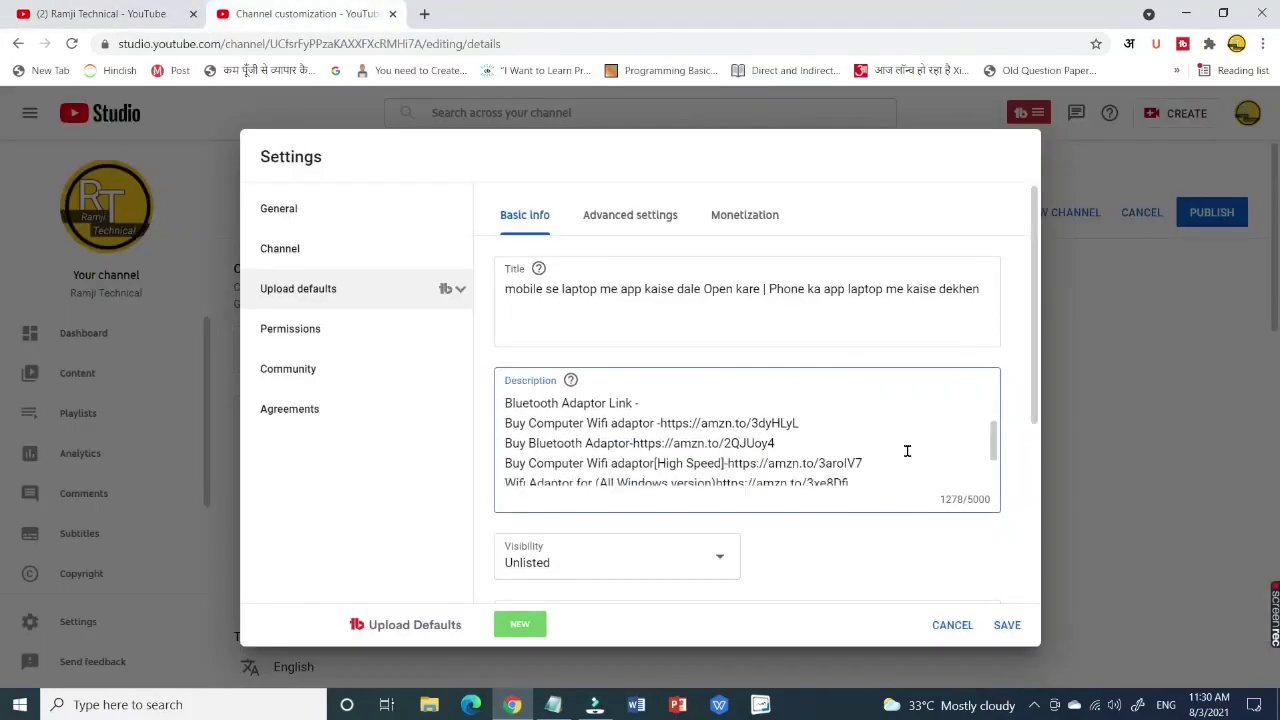
scroll(907, 451, "down", 1)
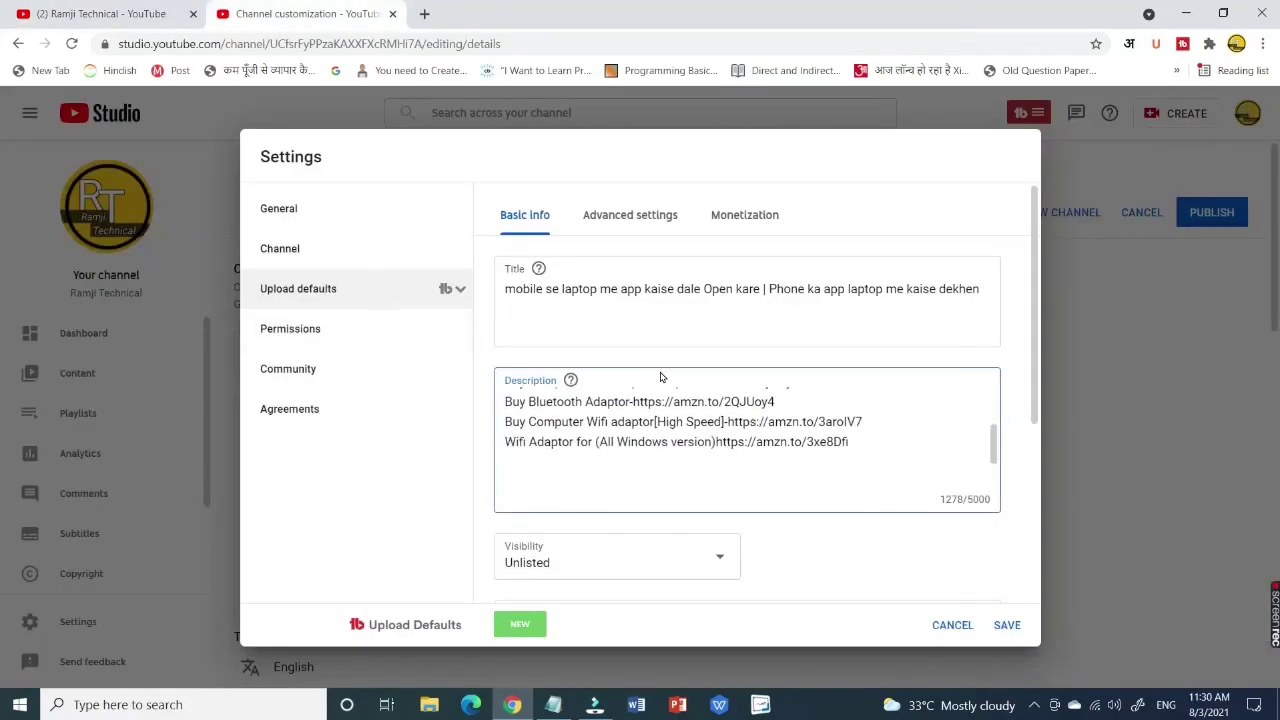
scroll(763, 405, "up", 5)
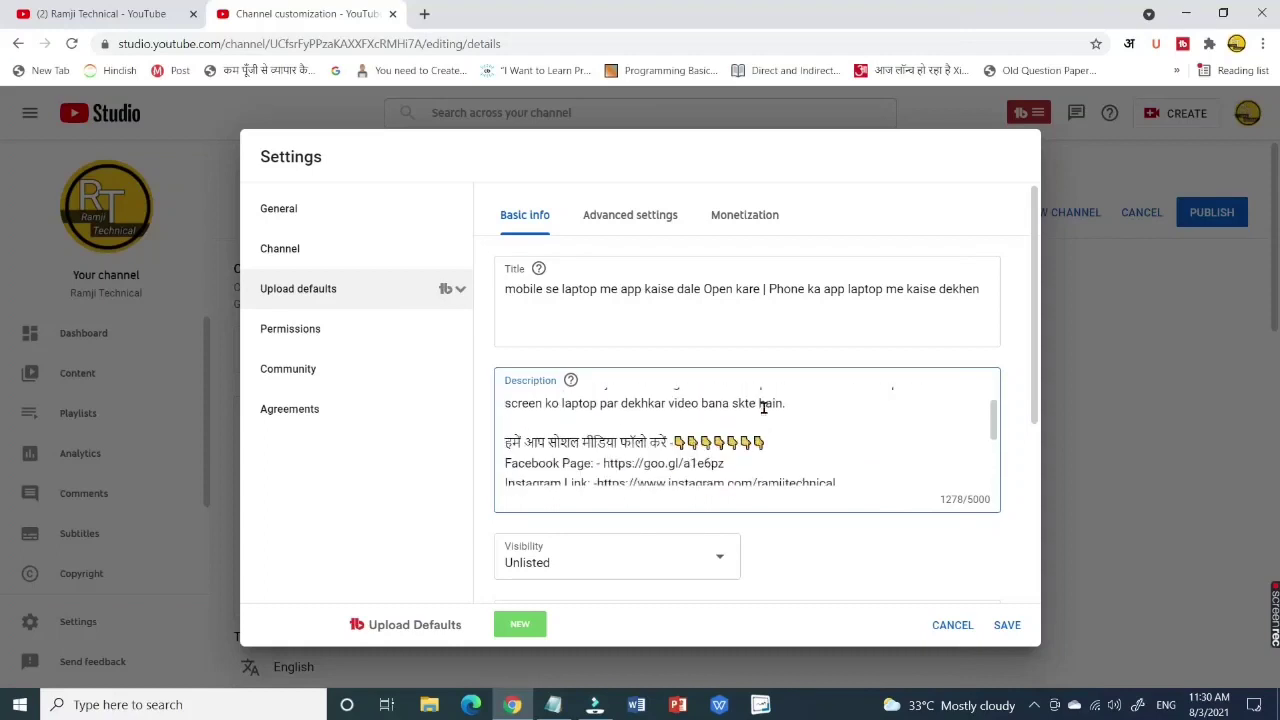
scroll(760, 410, "down", 2)
scroll(760, 420, "up", 6)
scroll(700, 445, "down", 3)
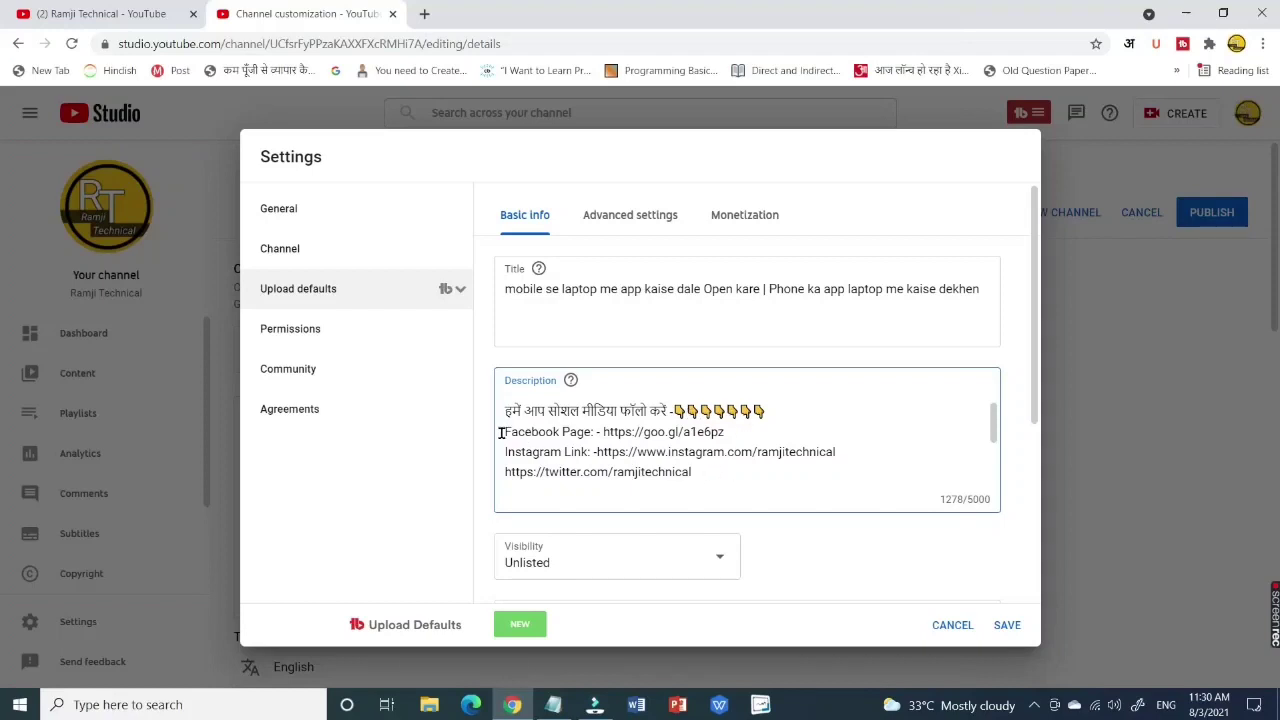
left_click(711, 470)
Clear all default tags in the upload defaults and save the settings.
scroll(848, 454, "down", 5)
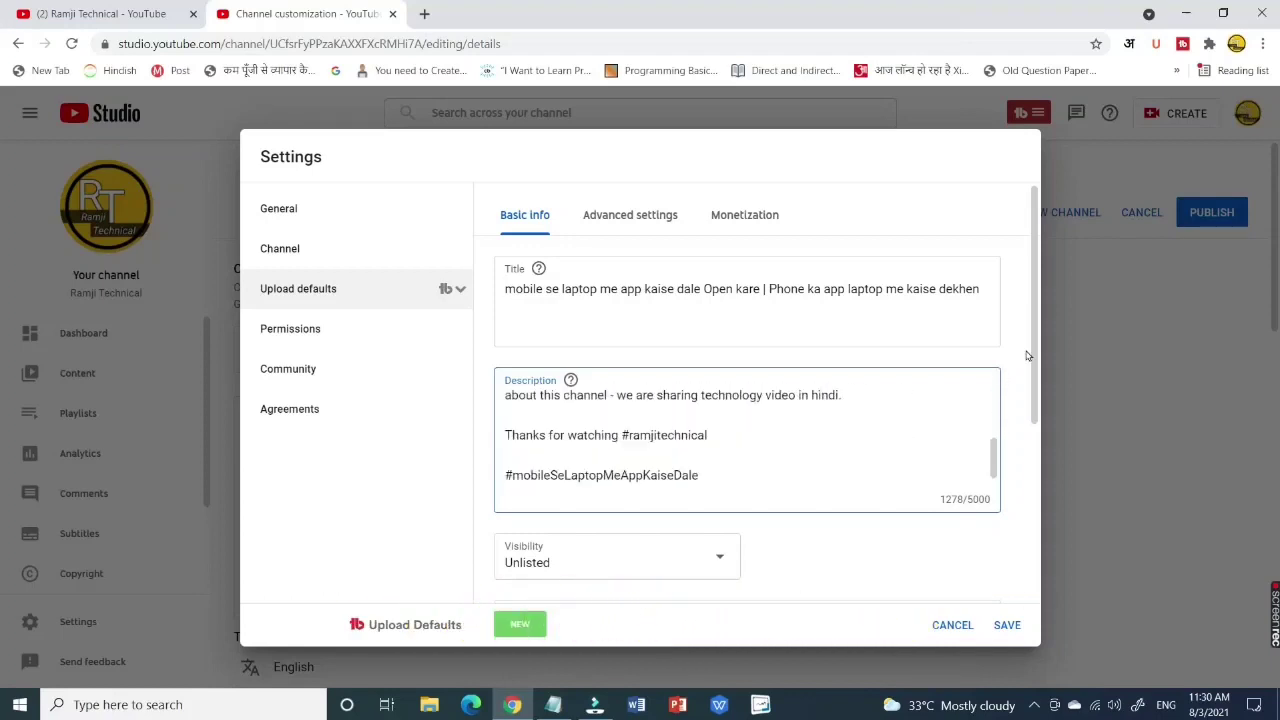
scroll(1020, 360, "down", 3)
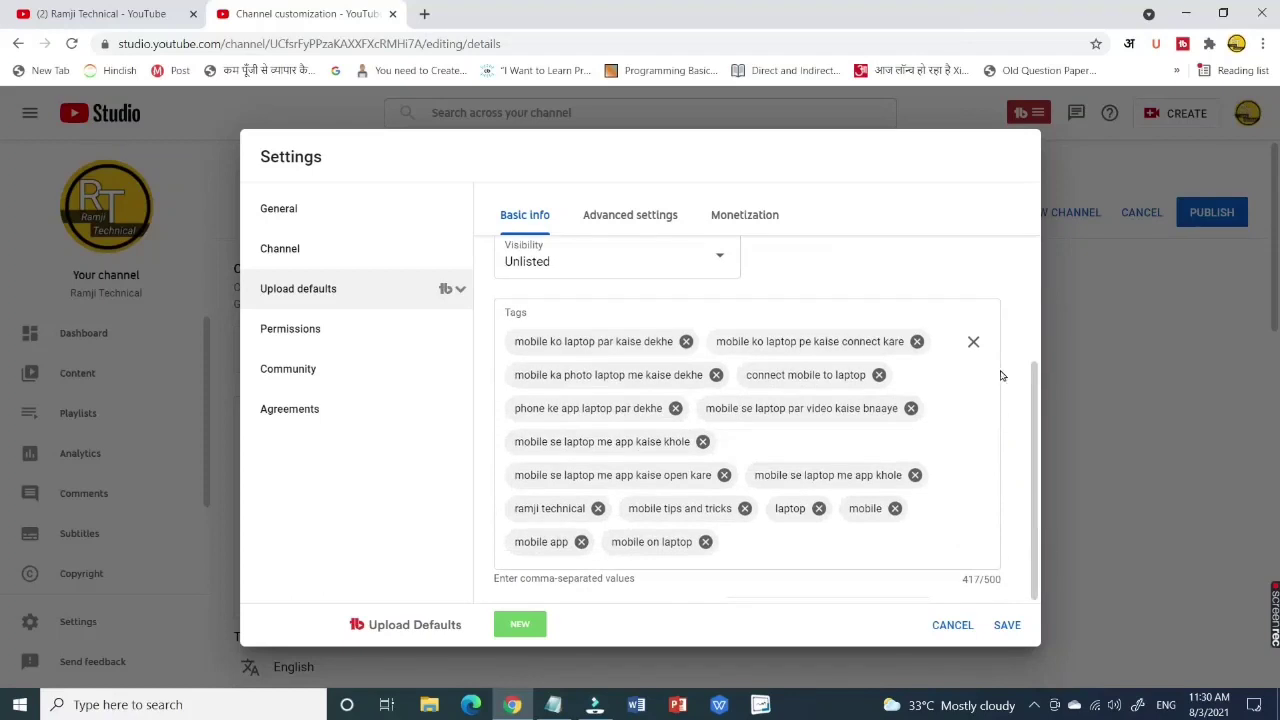
left_click(973, 341)
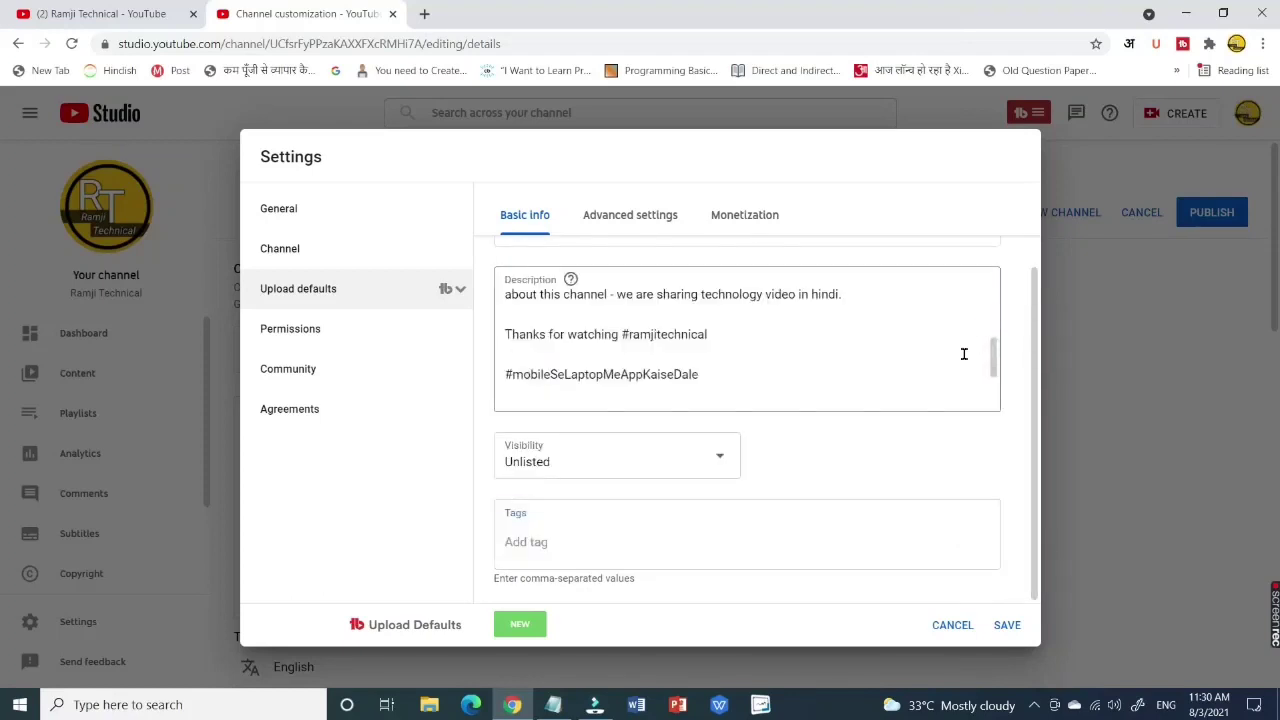
left_click(689, 547)
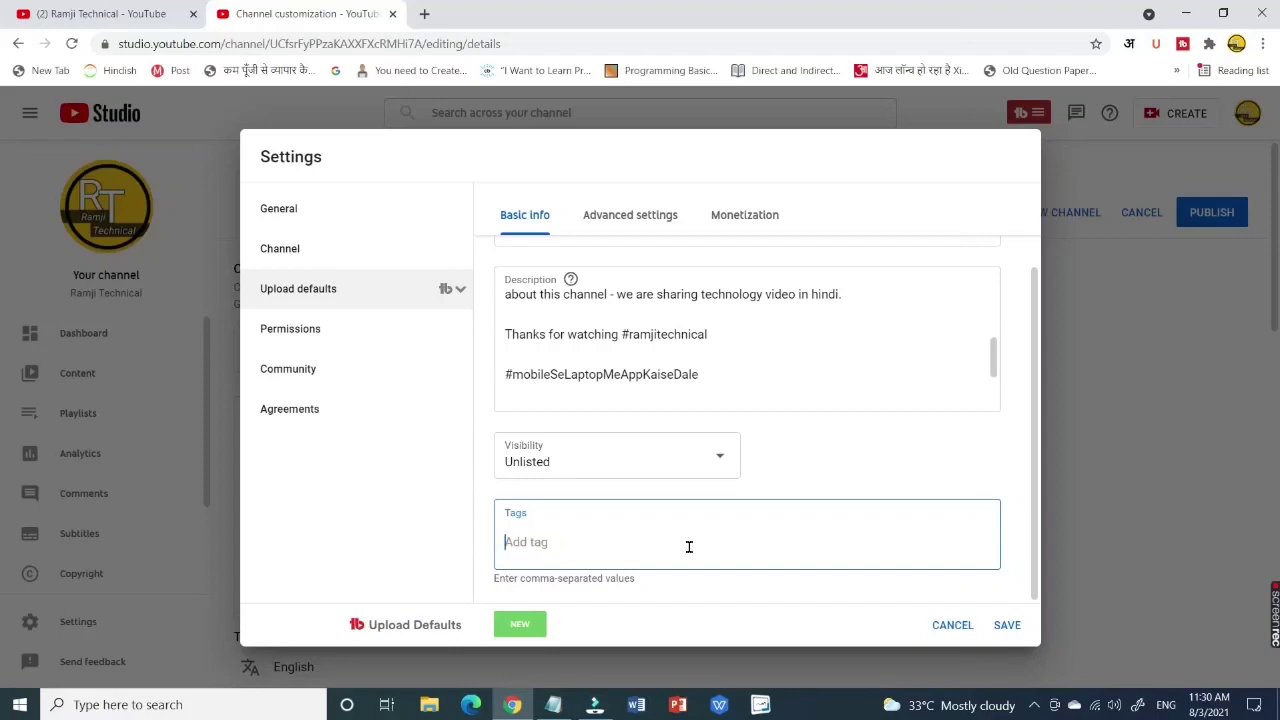
left_click(1012, 627)
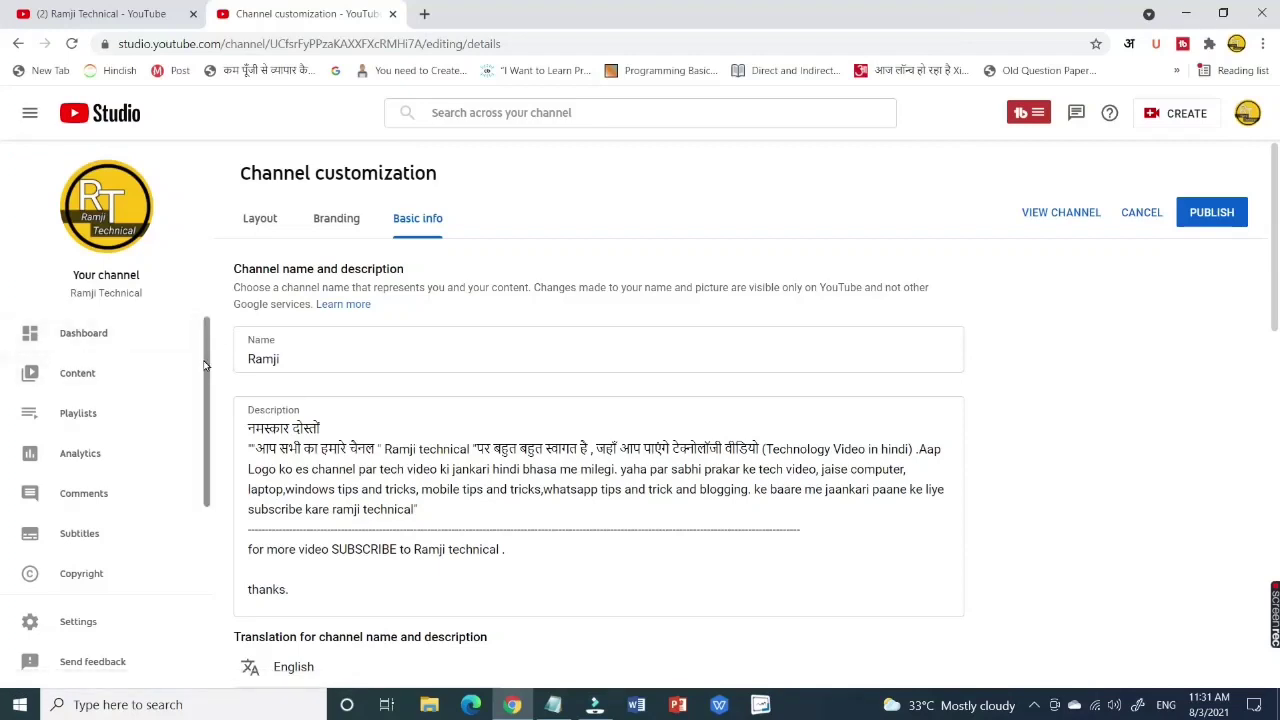
left_click(204, 365)
scroll(190, 358, "down", 1)
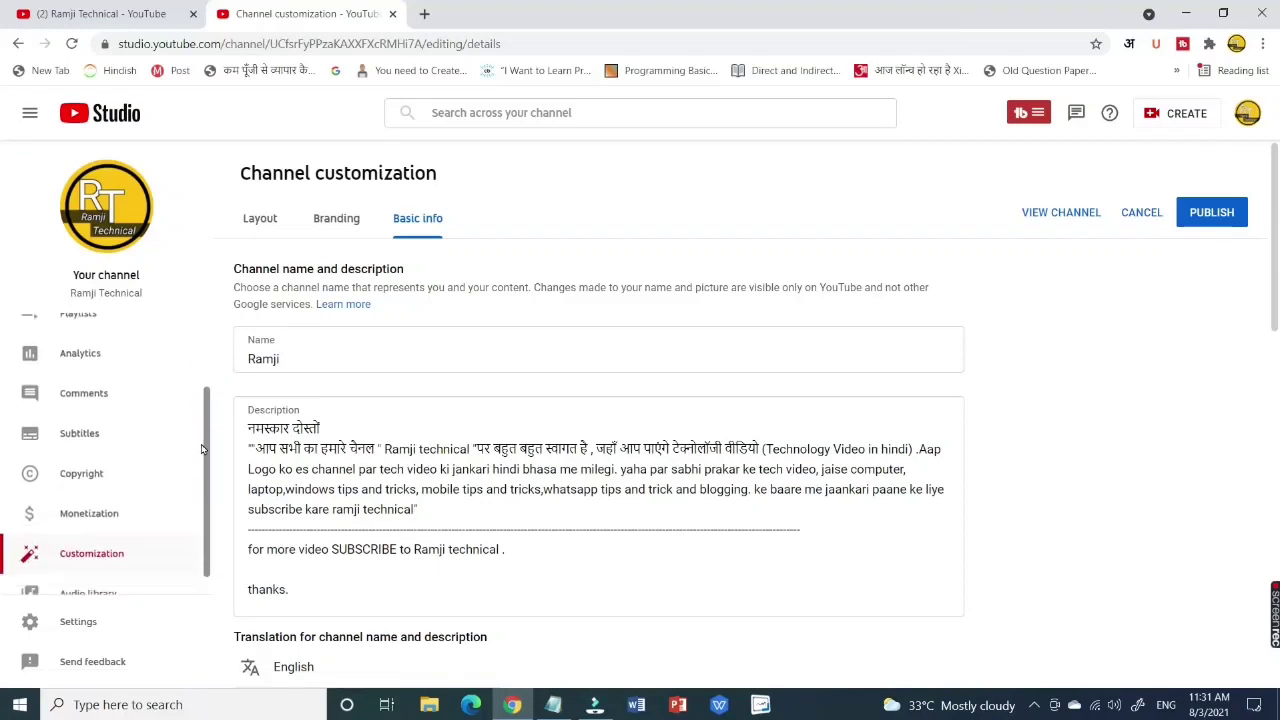
scroll(174, 348, "up", 1)
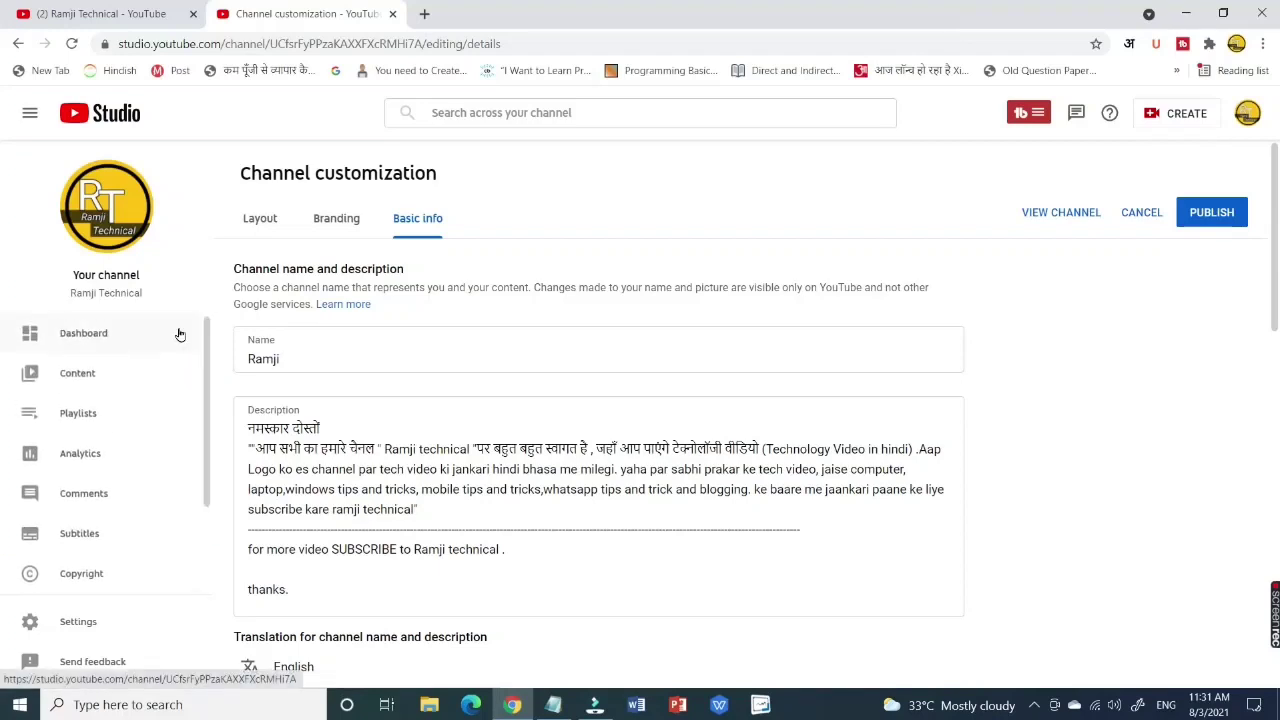